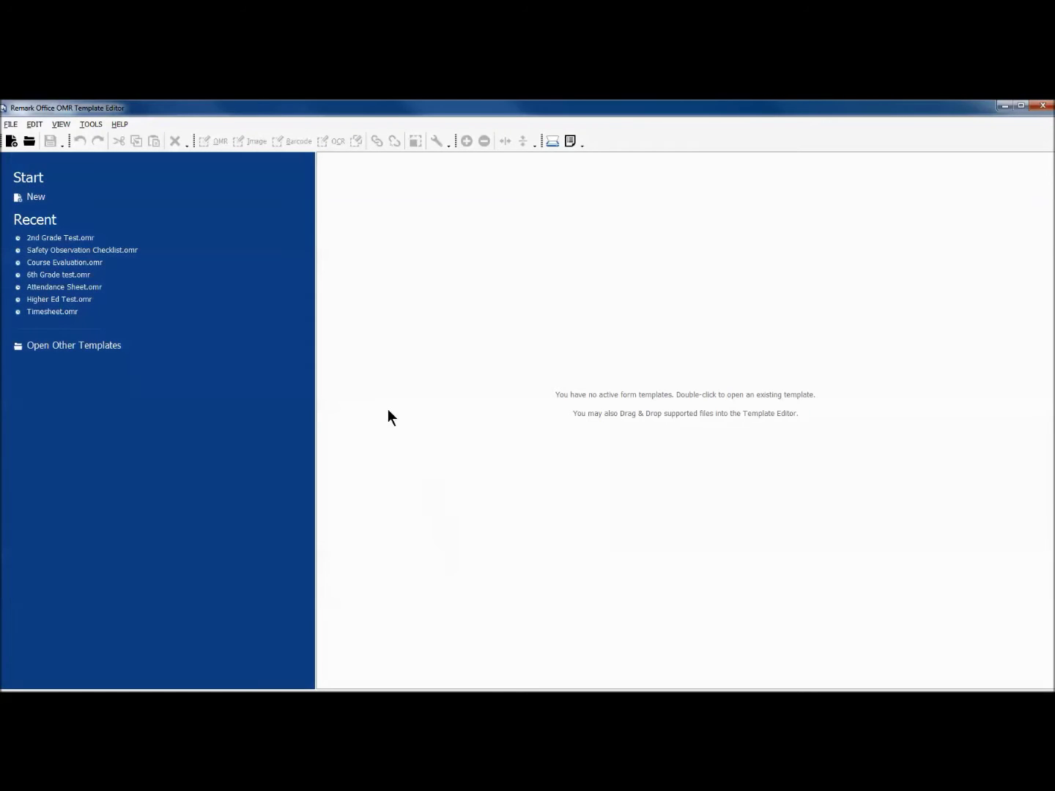
- Create a new untitled form template, accepting its default page settings
click(201, 198)
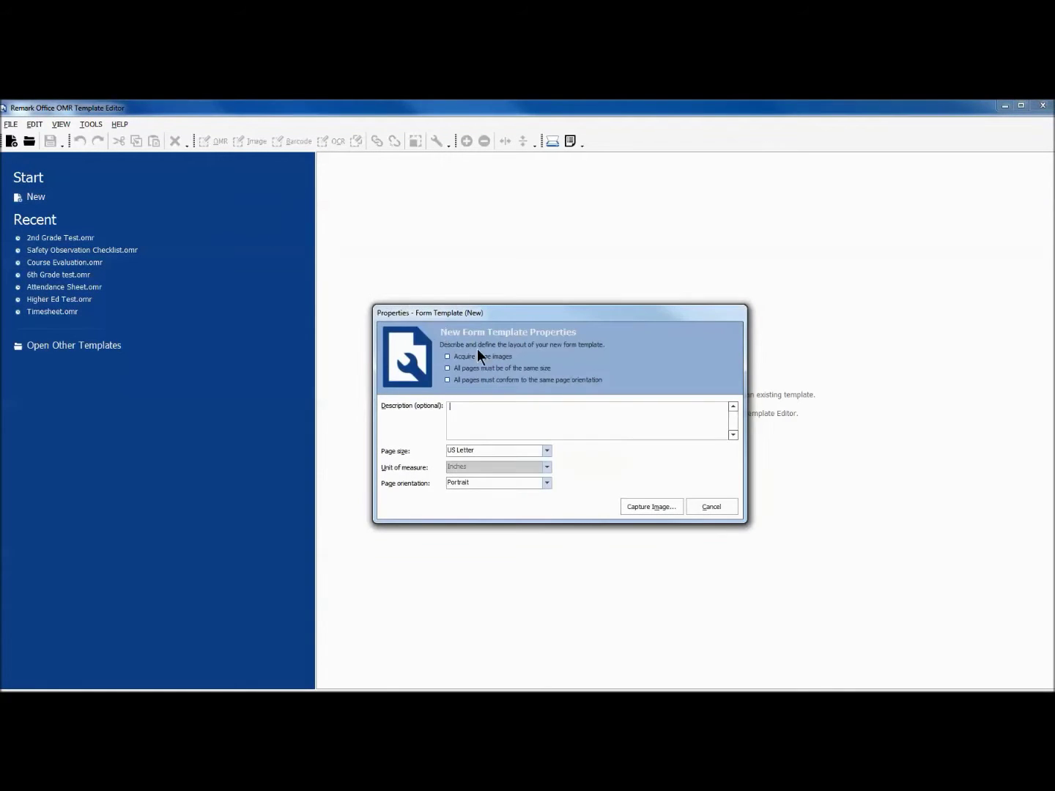
click(676, 507)
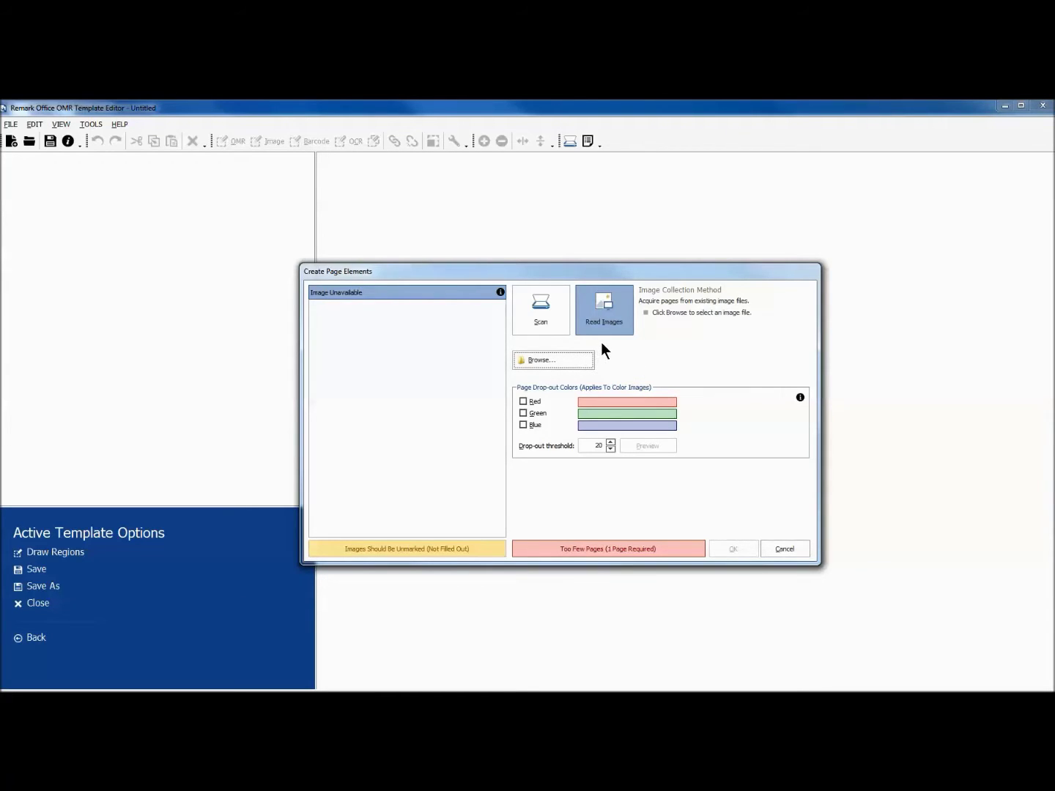
- Browse to the 2nd GradeTest file and load it as the template's page
click(580, 359)
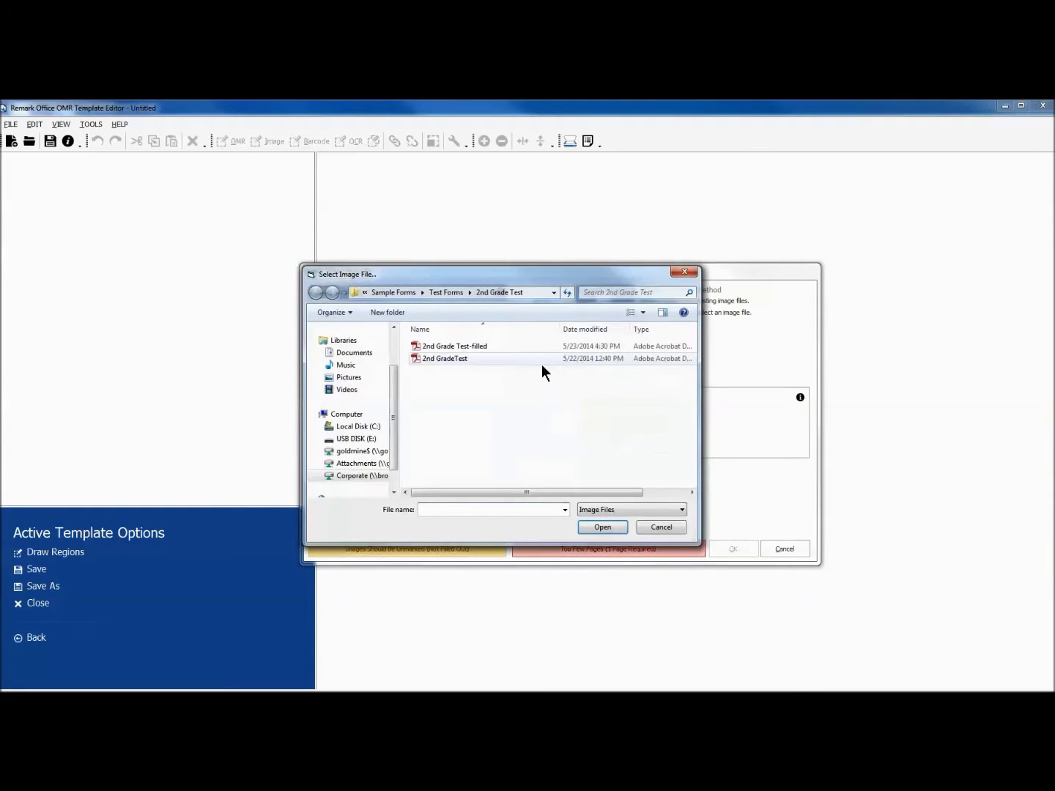
click(533, 361)
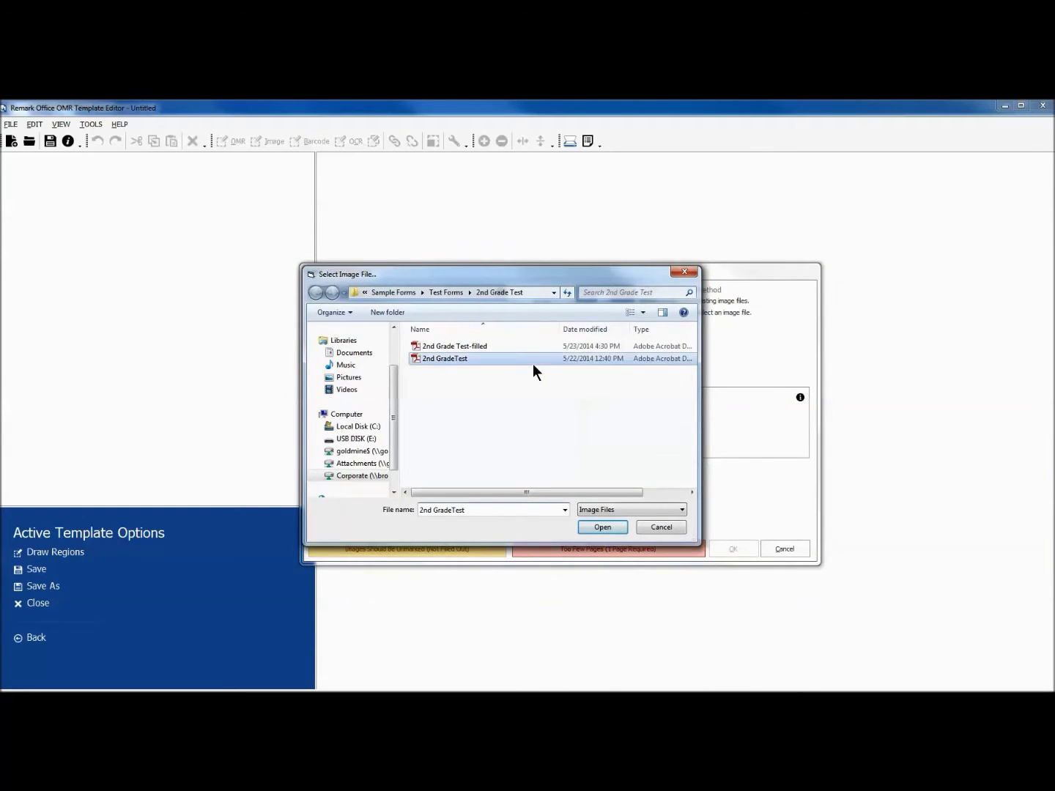
click(615, 528)
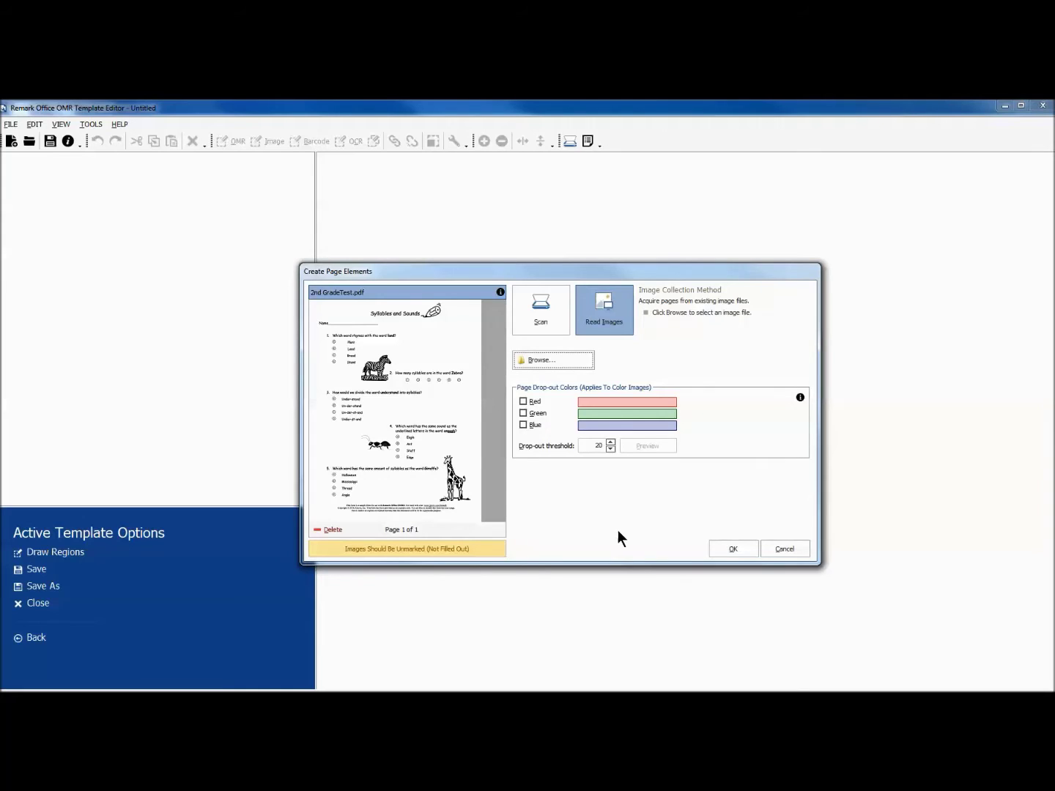
click(755, 550)
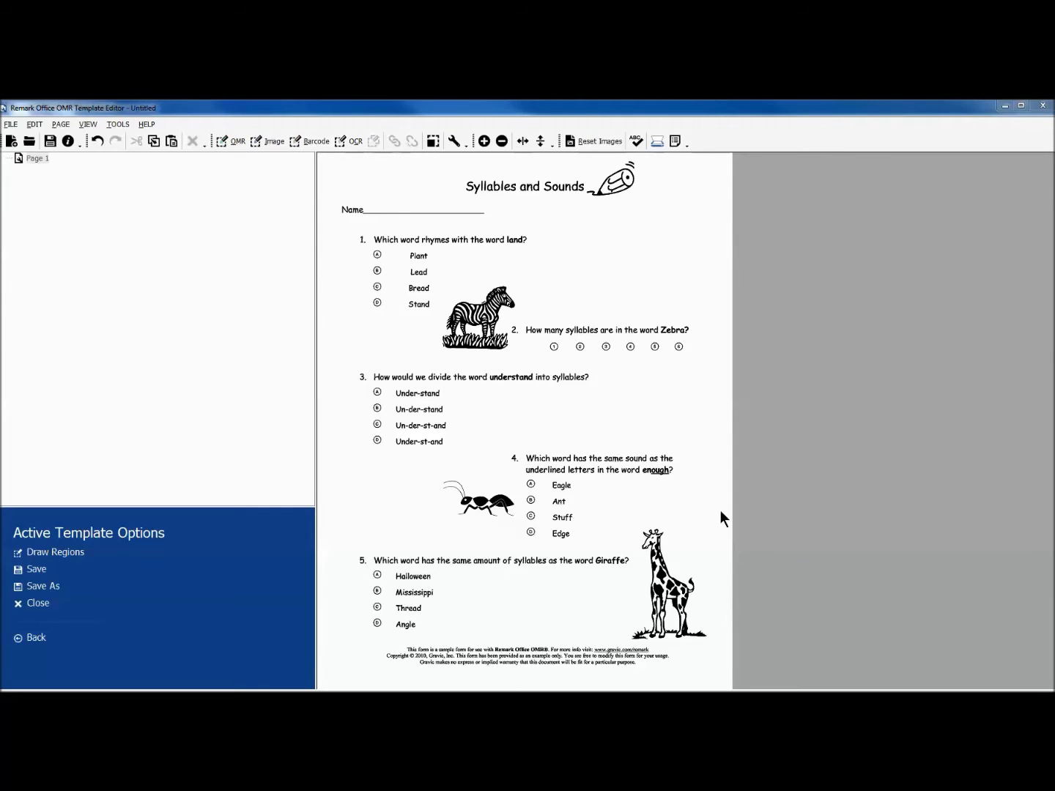
- Draw an image region over the Name line and name it Student Name
click(267, 141)
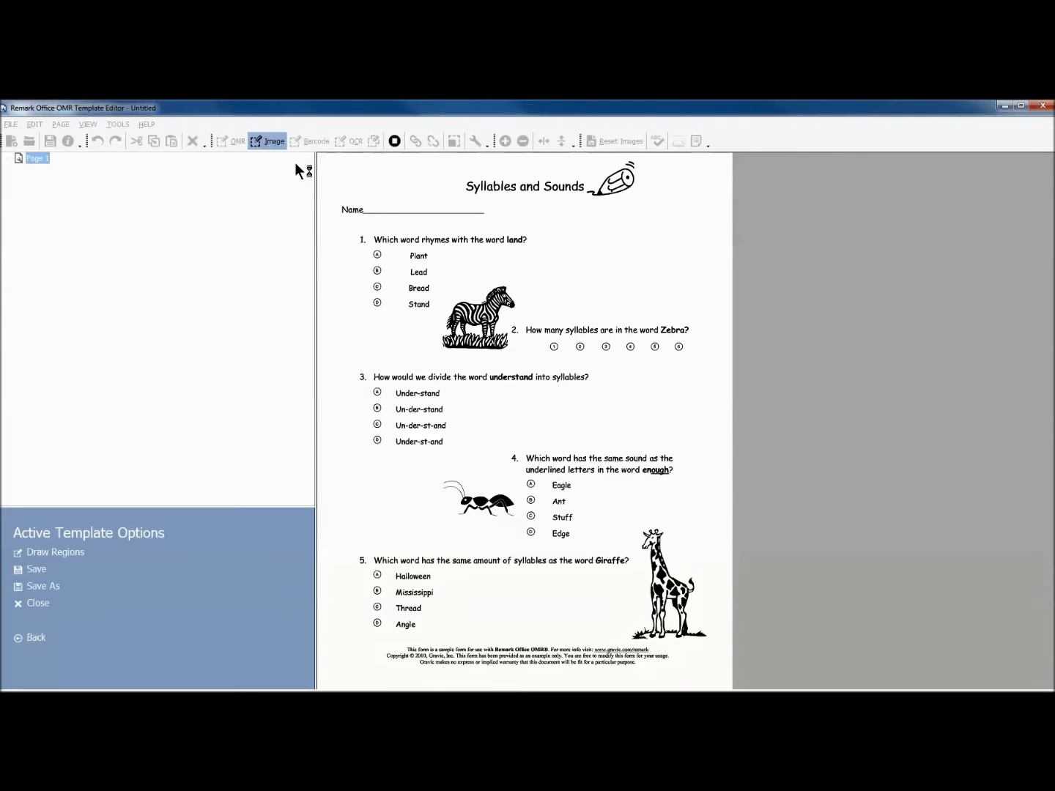
drag(332, 191, 531, 222)
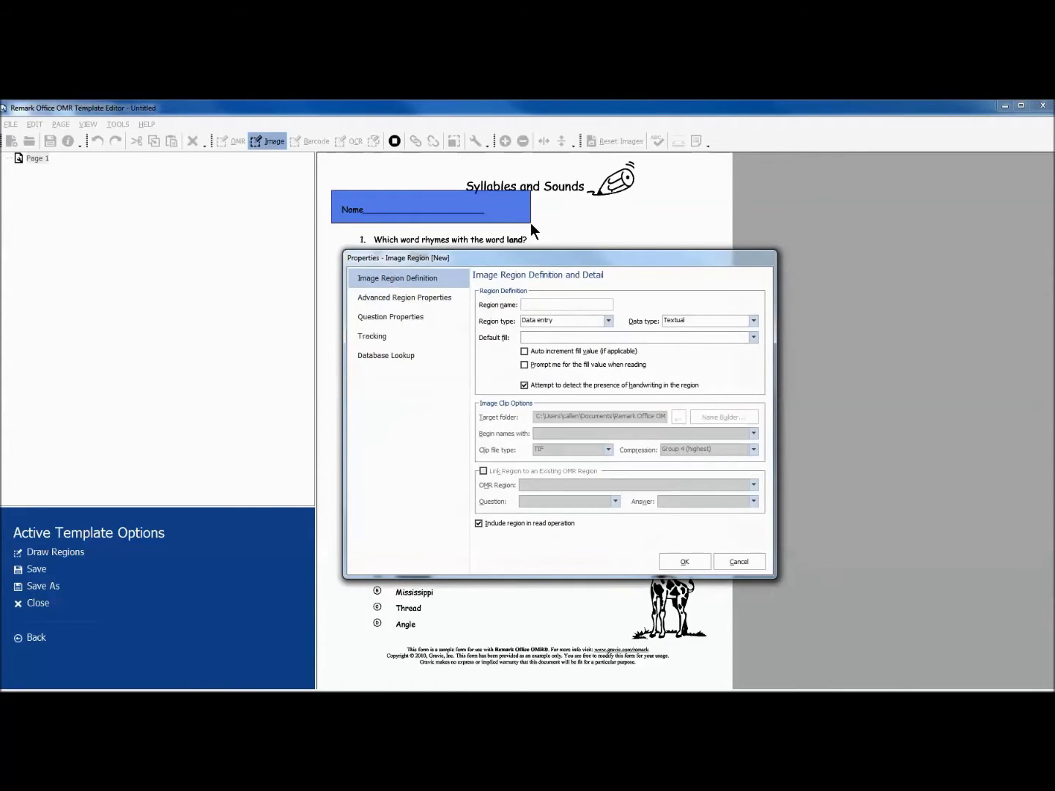
text(Student Name)
click(691, 560)
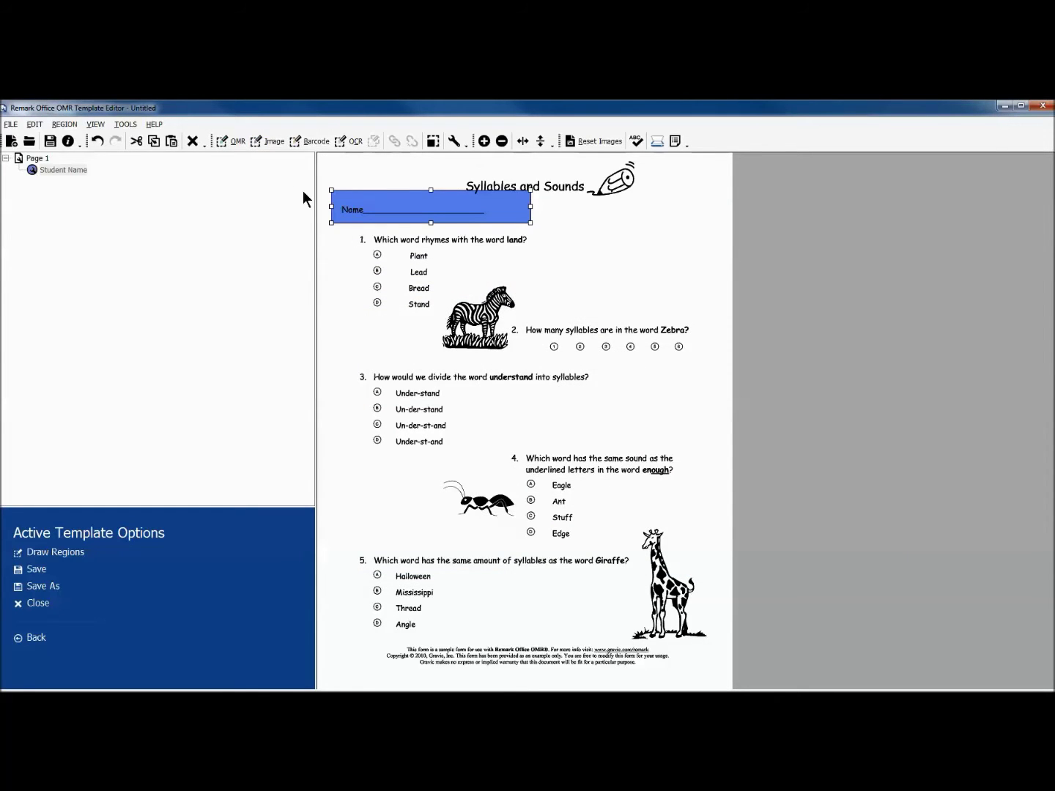
- Outline question 1's bubbles as an OMR region named Rhymes with land, oriented as a column
click(236, 141)
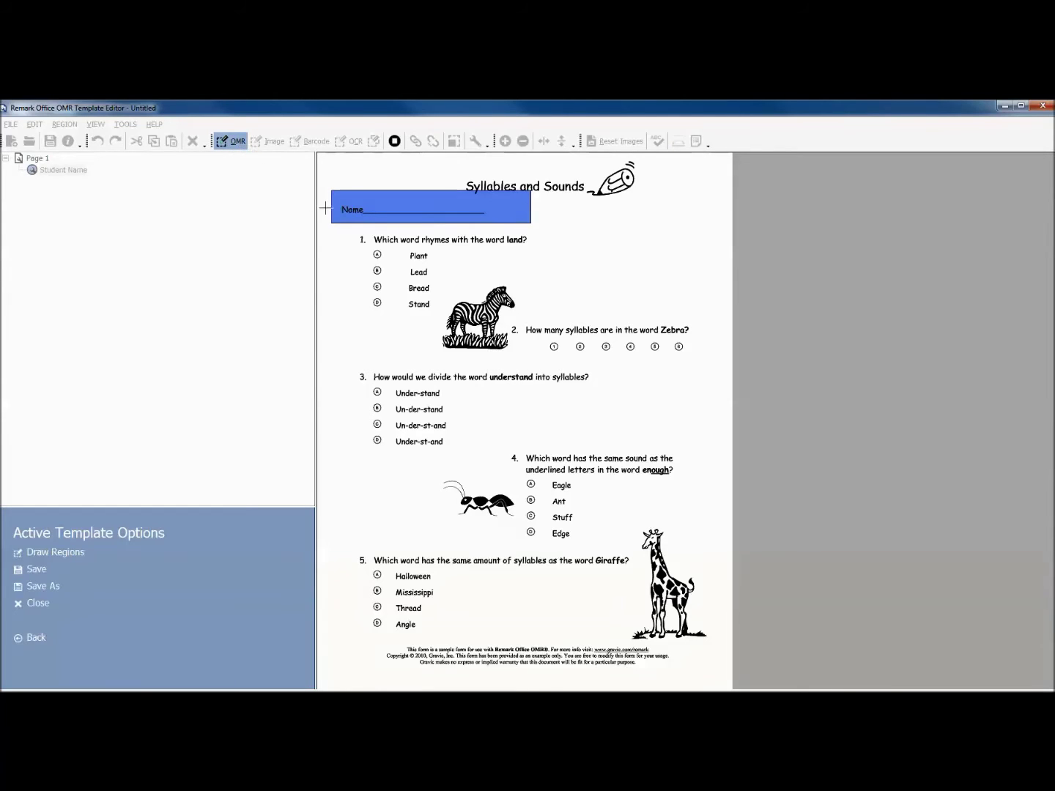
drag(369, 247, 393, 314)
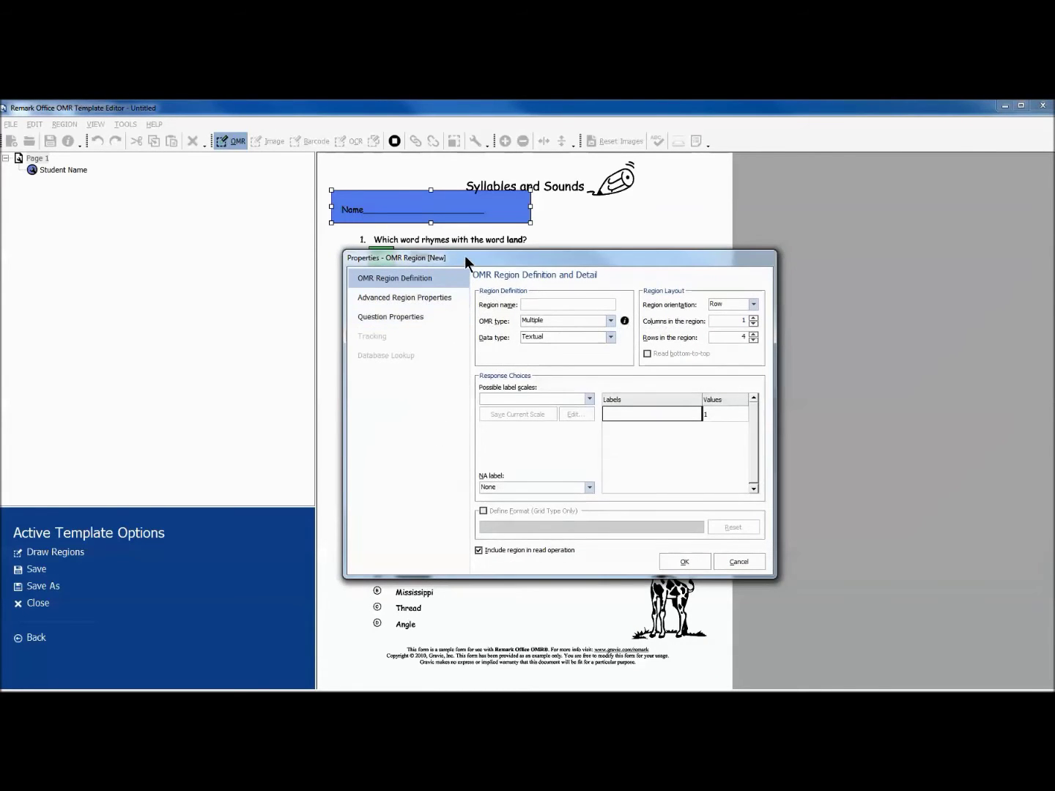
drag(465, 254, 420, 352)
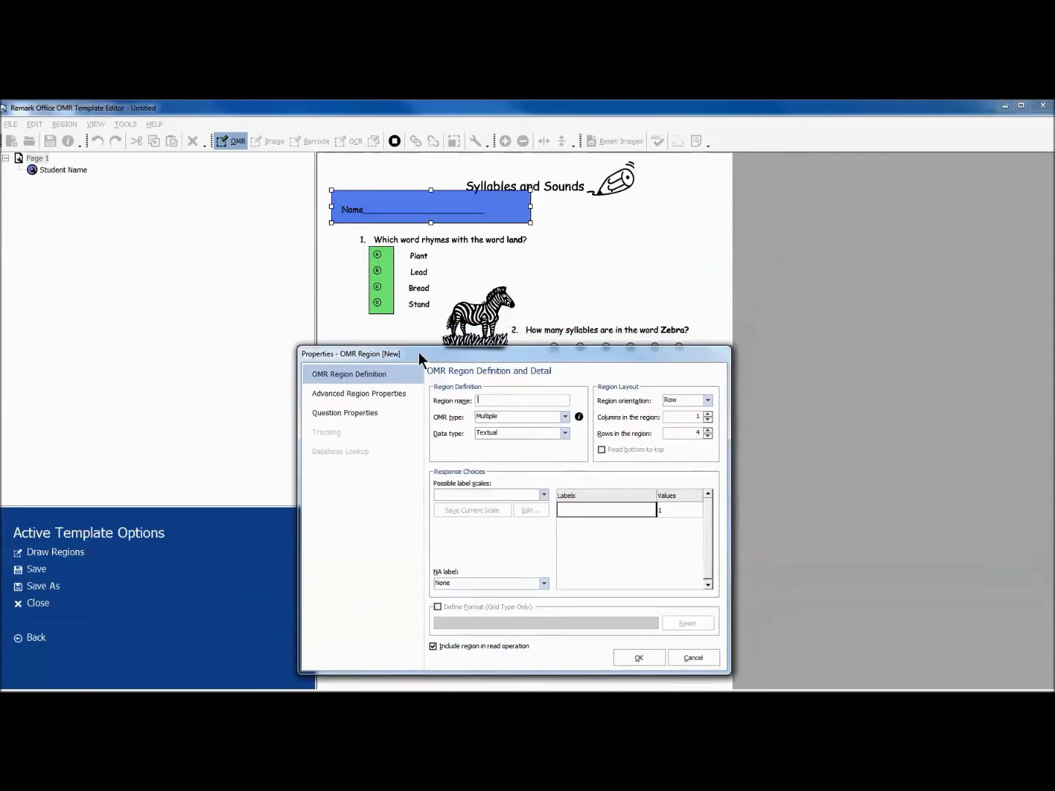
text(R)
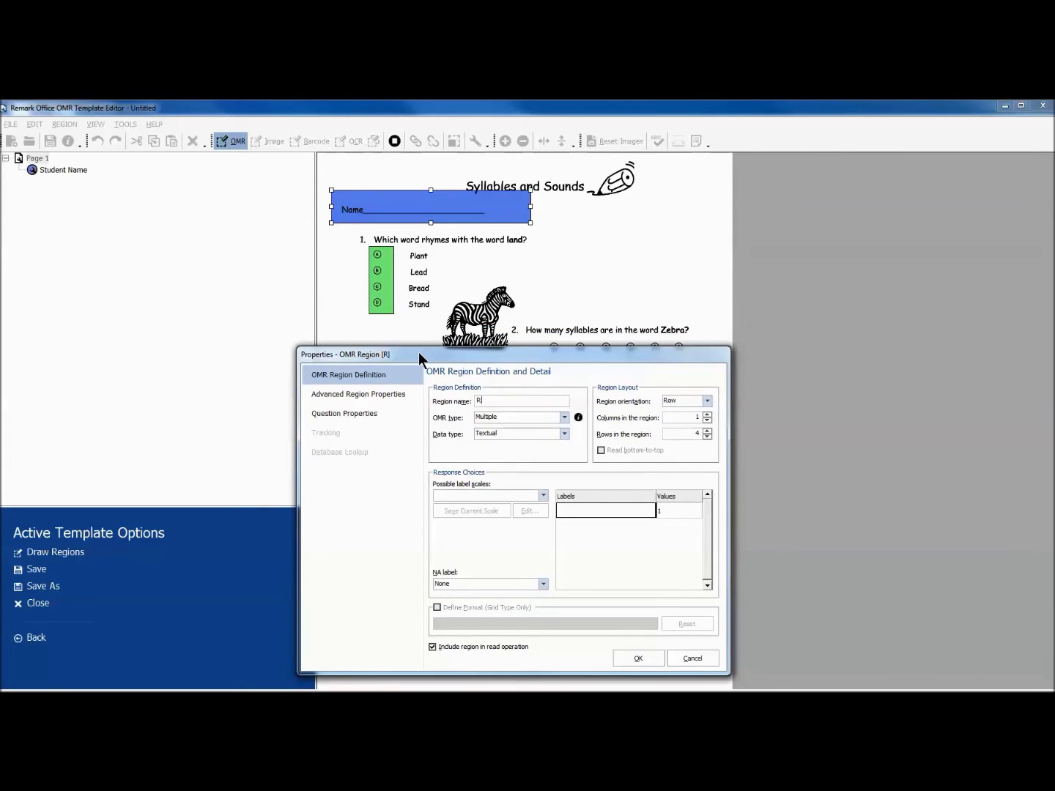
text(hymes with land)
click(709, 406)
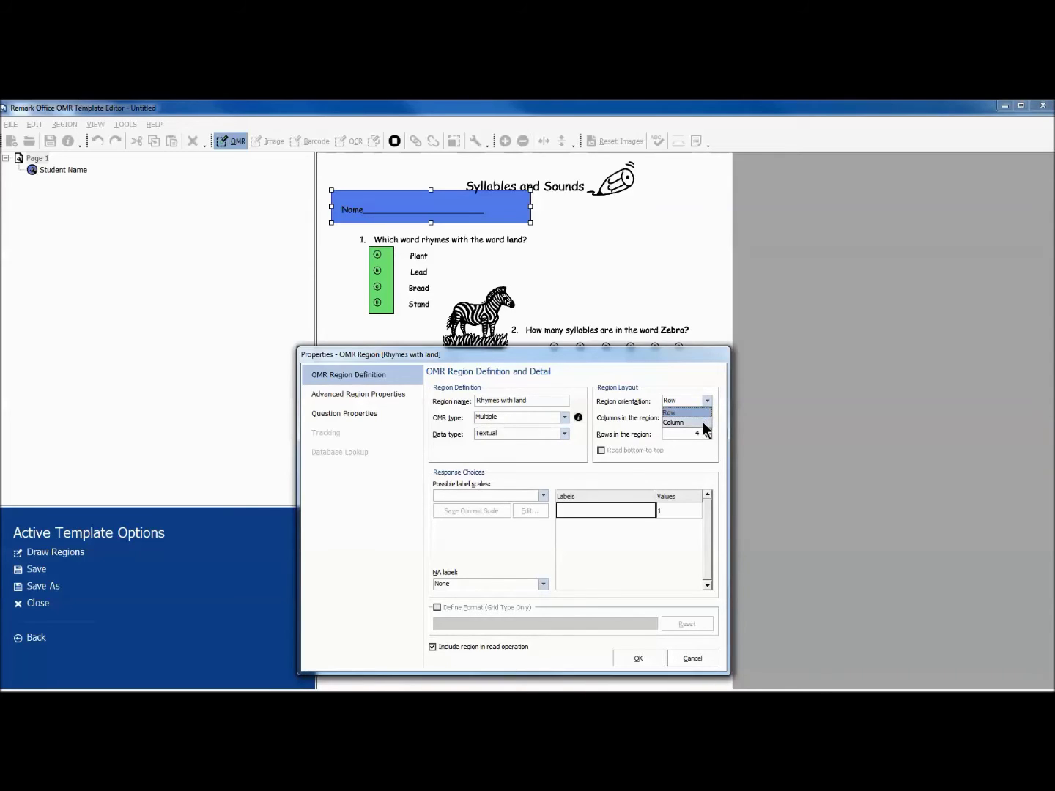
click(704, 423)
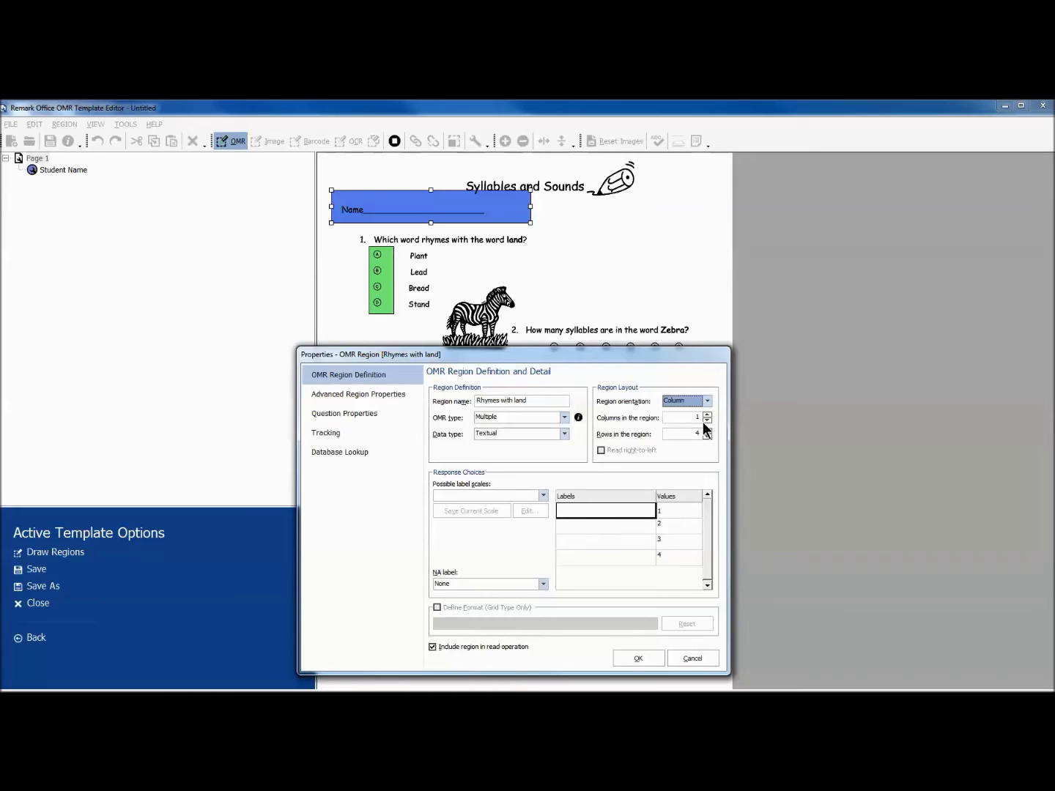
- Label its four answers Plant, Lead, Bread and Stand, and save the region
click(636, 511)
text(Plant)
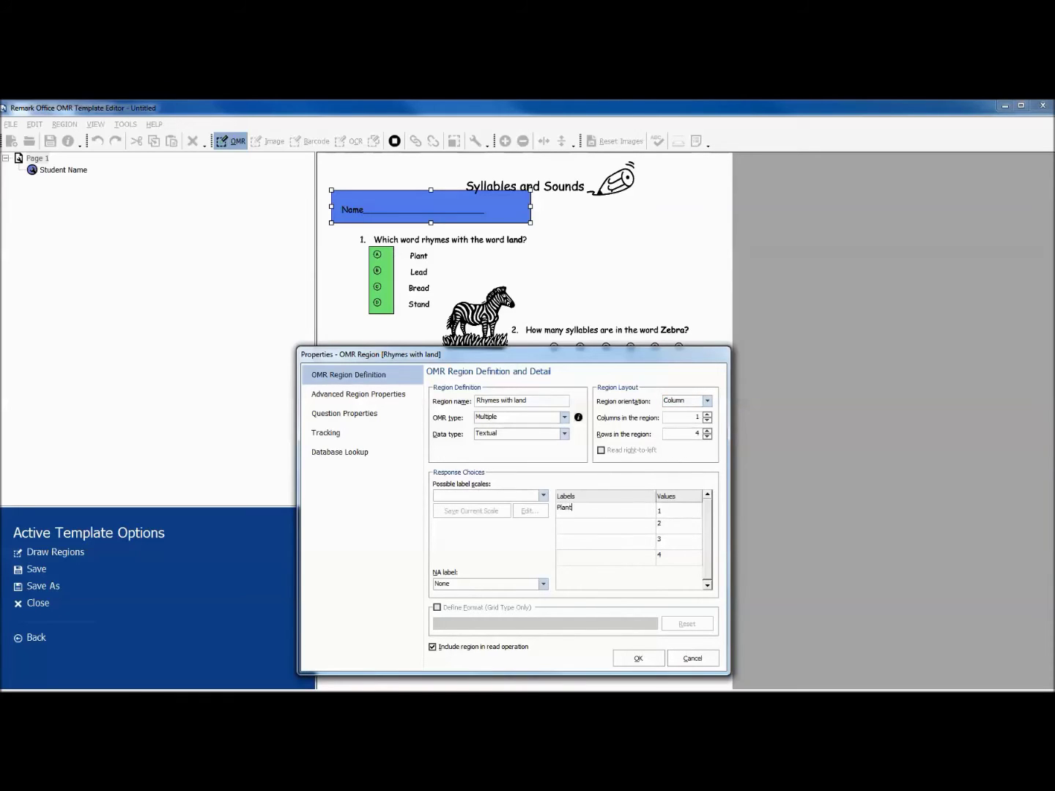
key(Return)
text(Lead)
key(Return)
text(B)
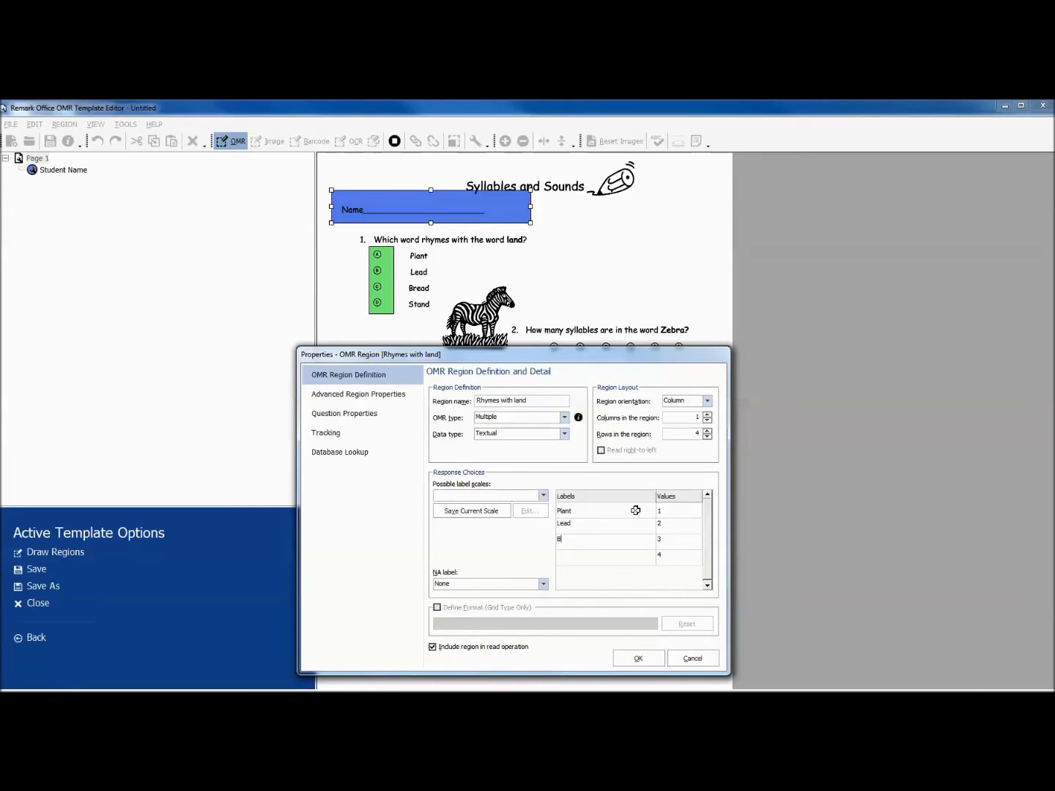
text(read)
key(Return)
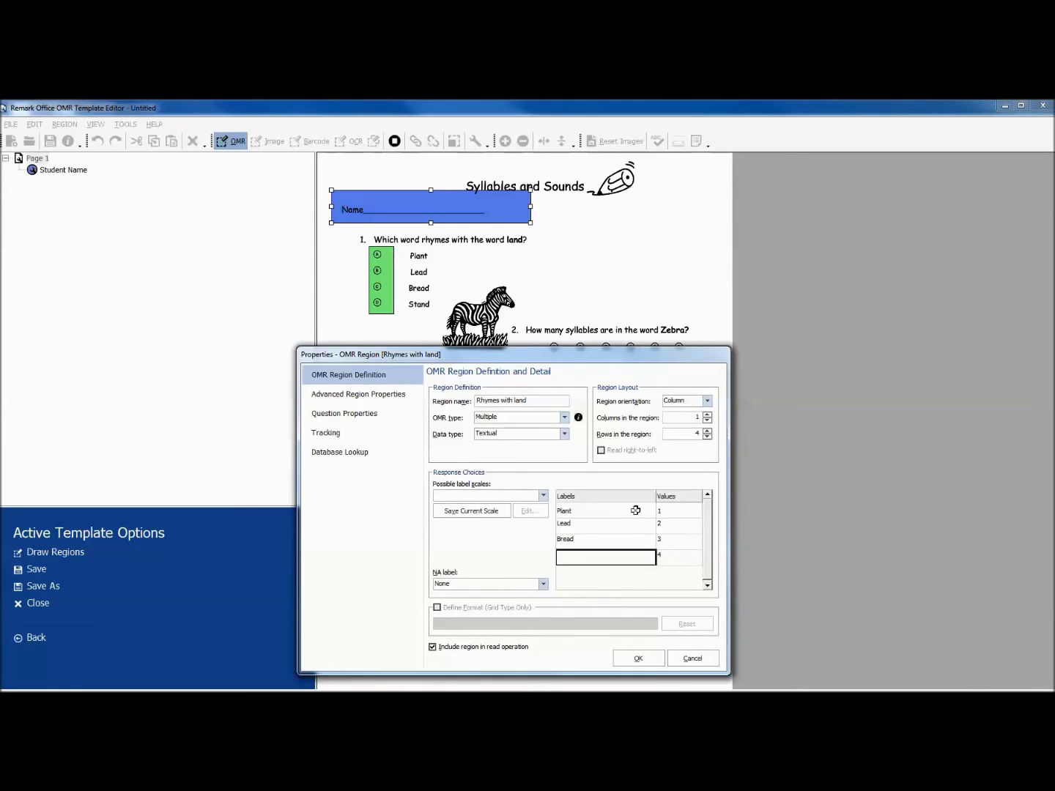
text(Stand)
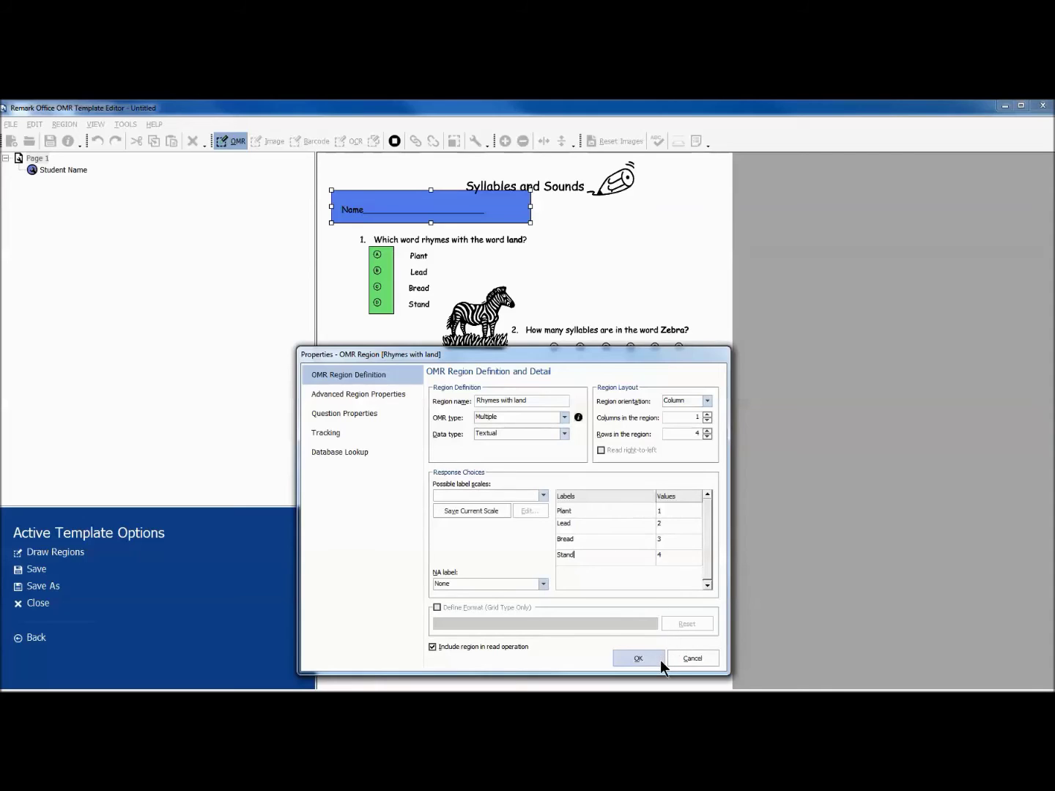
click(639, 657)
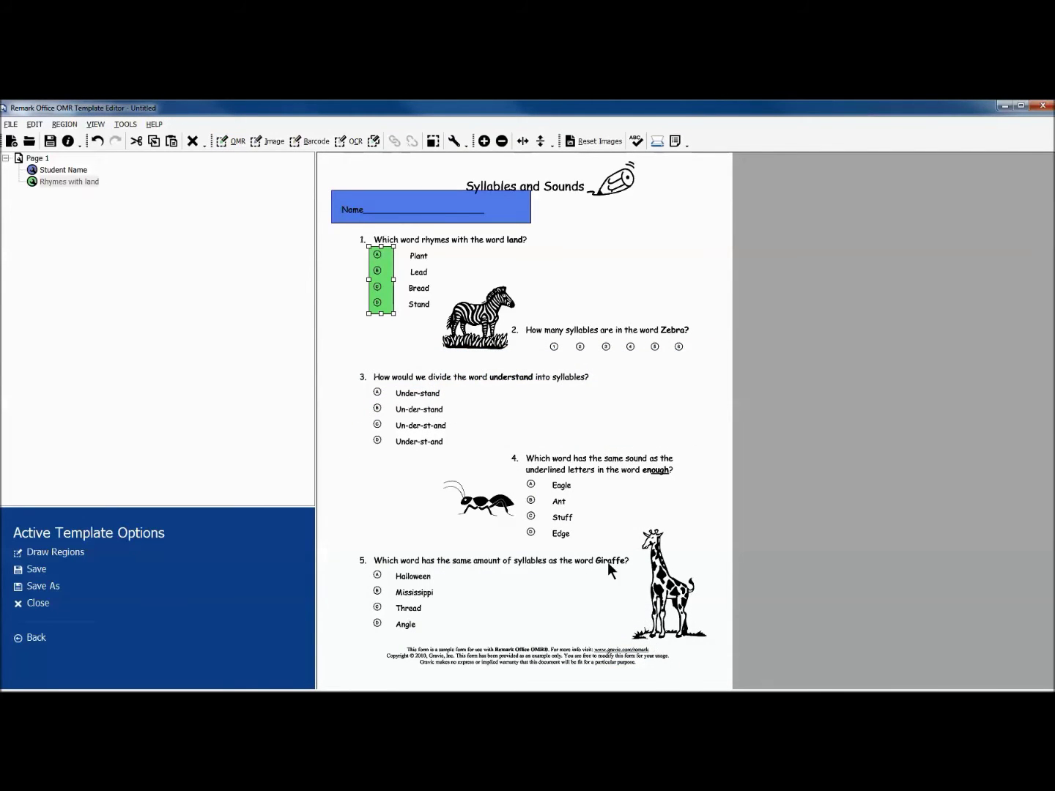
- Nudge the Rhymes with land region left and outline question 2's bubbles as Syllables in zebra
drag(380, 293, 378, 295)
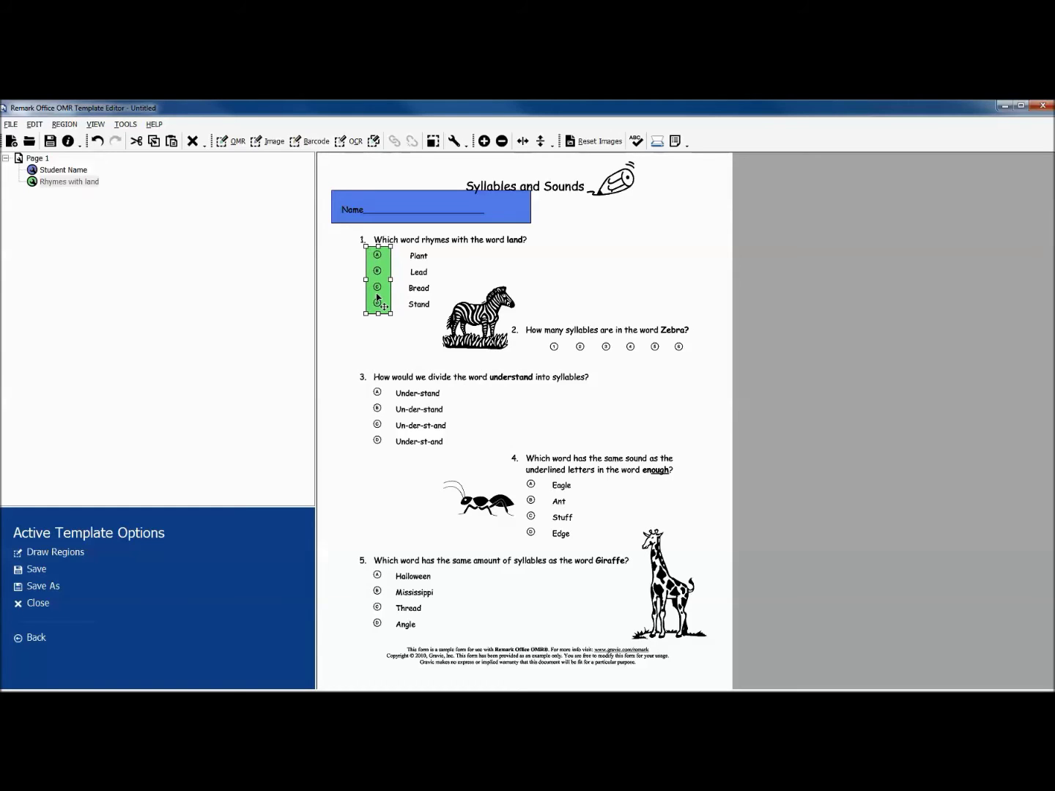
click(222, 142)
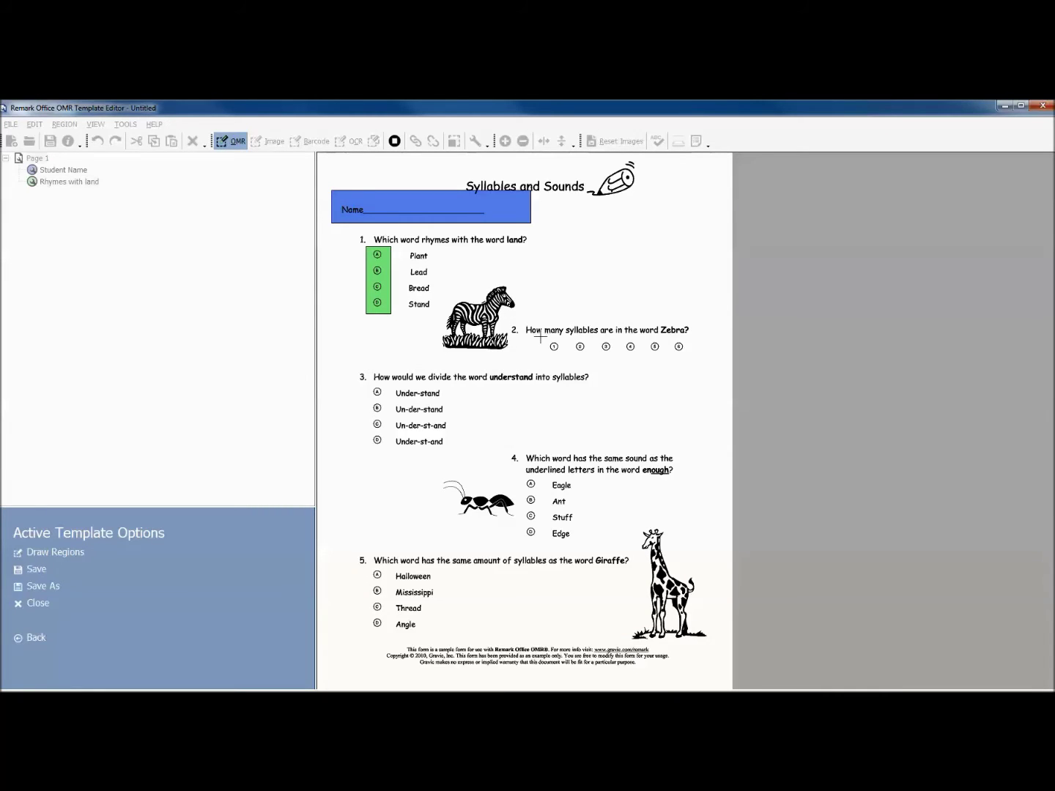
drag(540, 337, 690, 359)
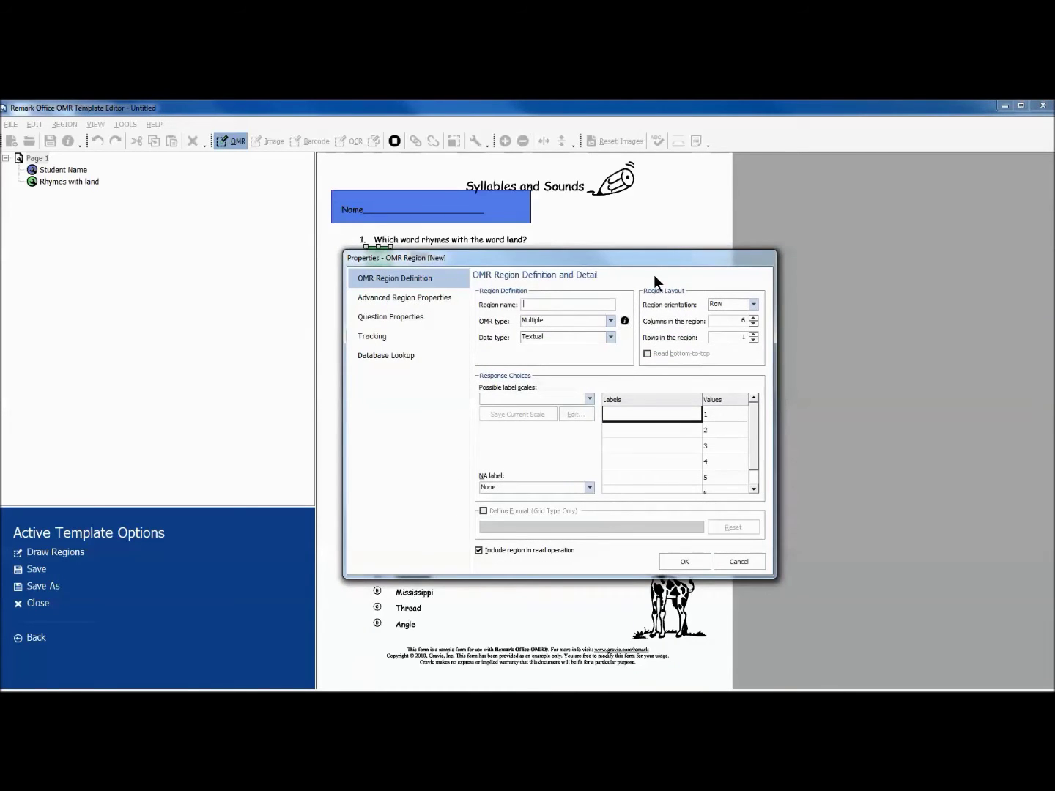
drag(650, 259, 352, 303)
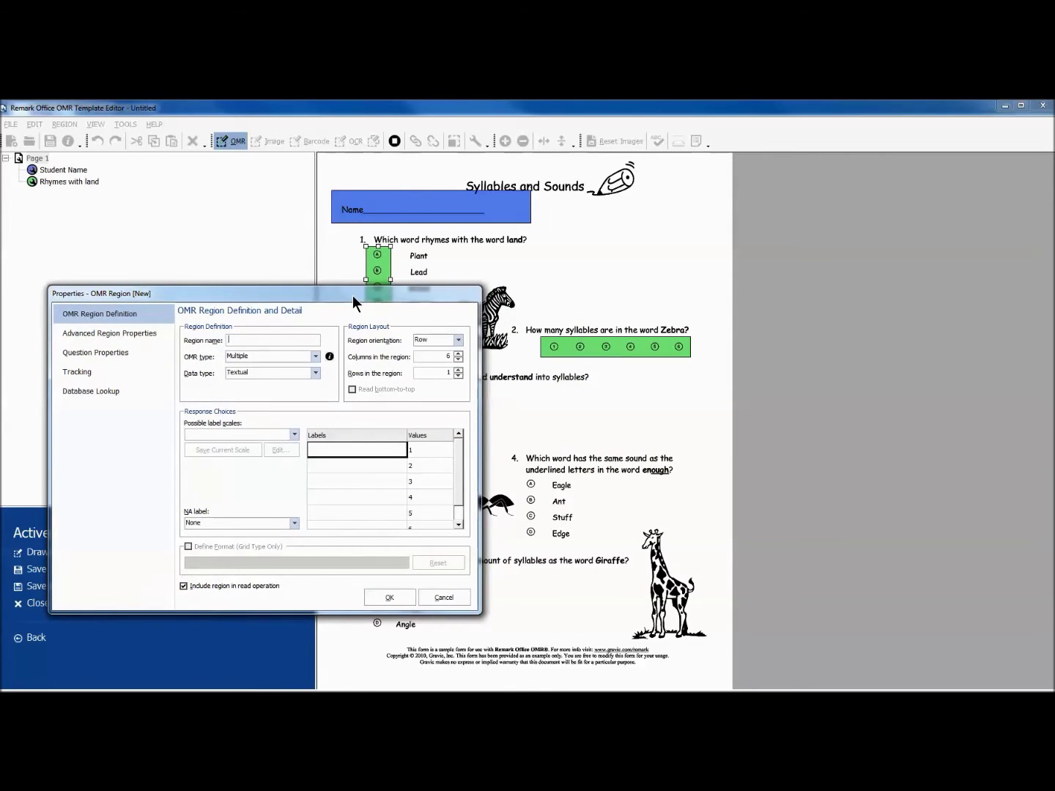
text(Syllables in zebra)
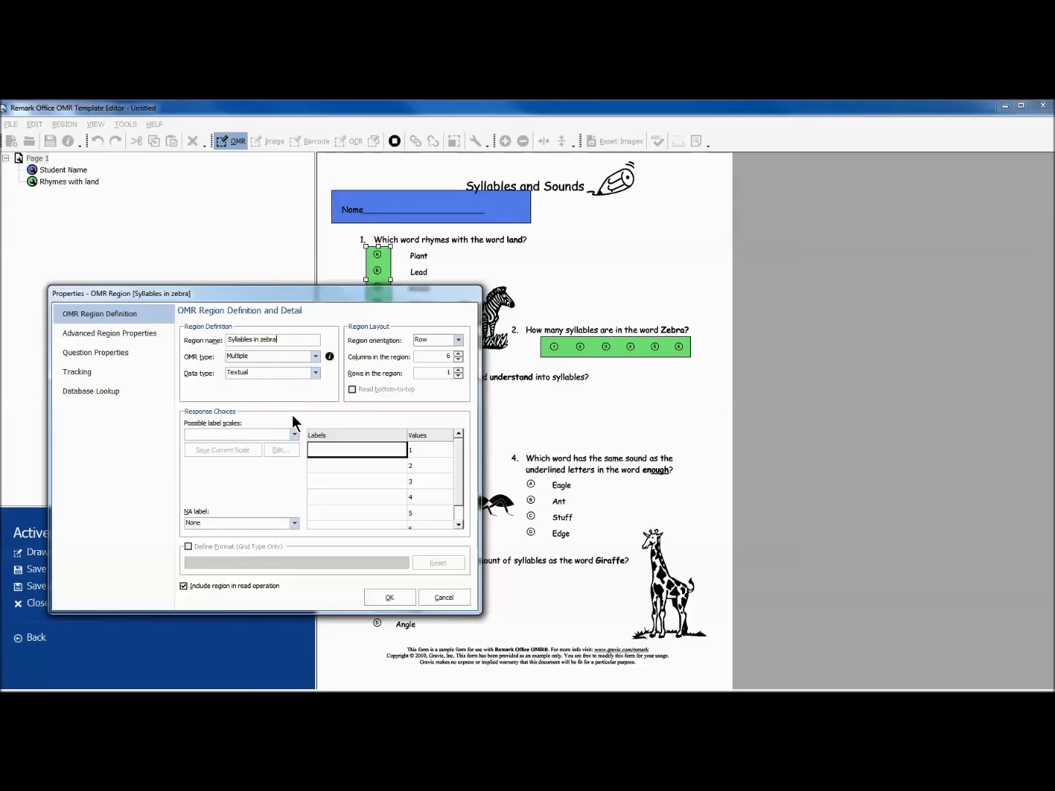
- Apply the 1 to 6 label scale, then outline question 3's bubbles as a new OMR region
click(294, 436)
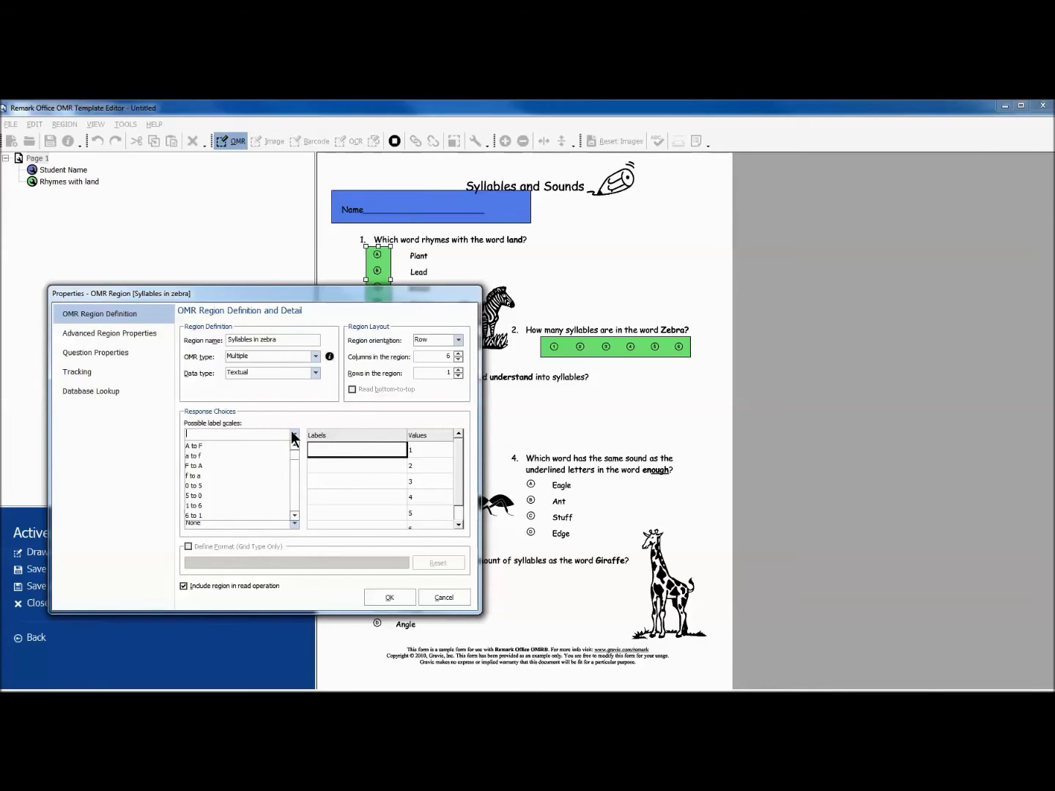
click(272, 506)
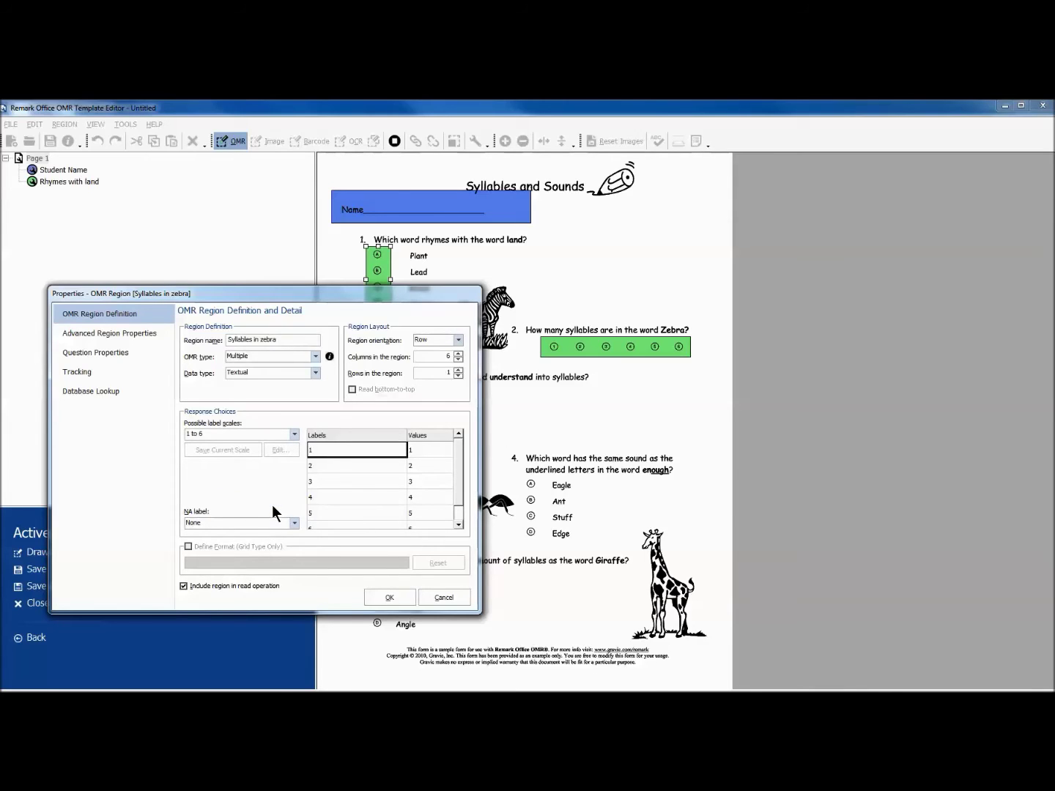
click(410, 595)
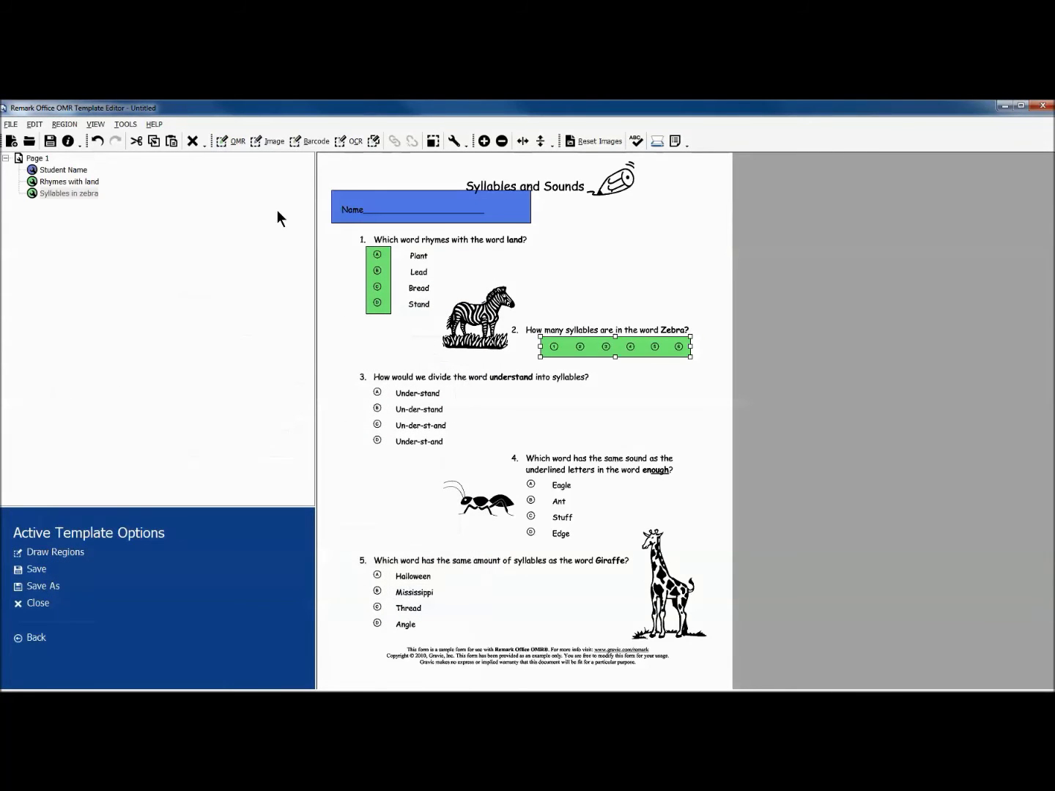
click(243, 142)
drag(366, 383, 389, 448)
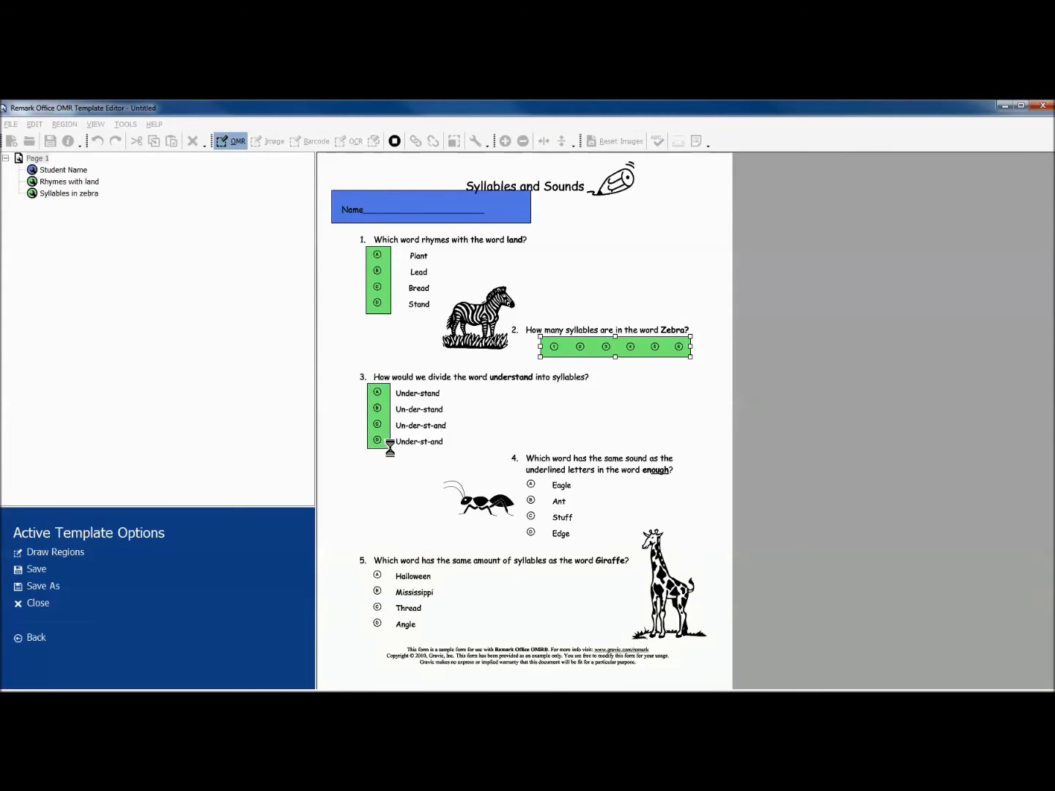
- Name the question 3 region Divide understand with column orientation
mouse_move(458, 255)
mouse_down()
mouse_move(651, 302)
mouse_move(716, 334)
mouse_up()
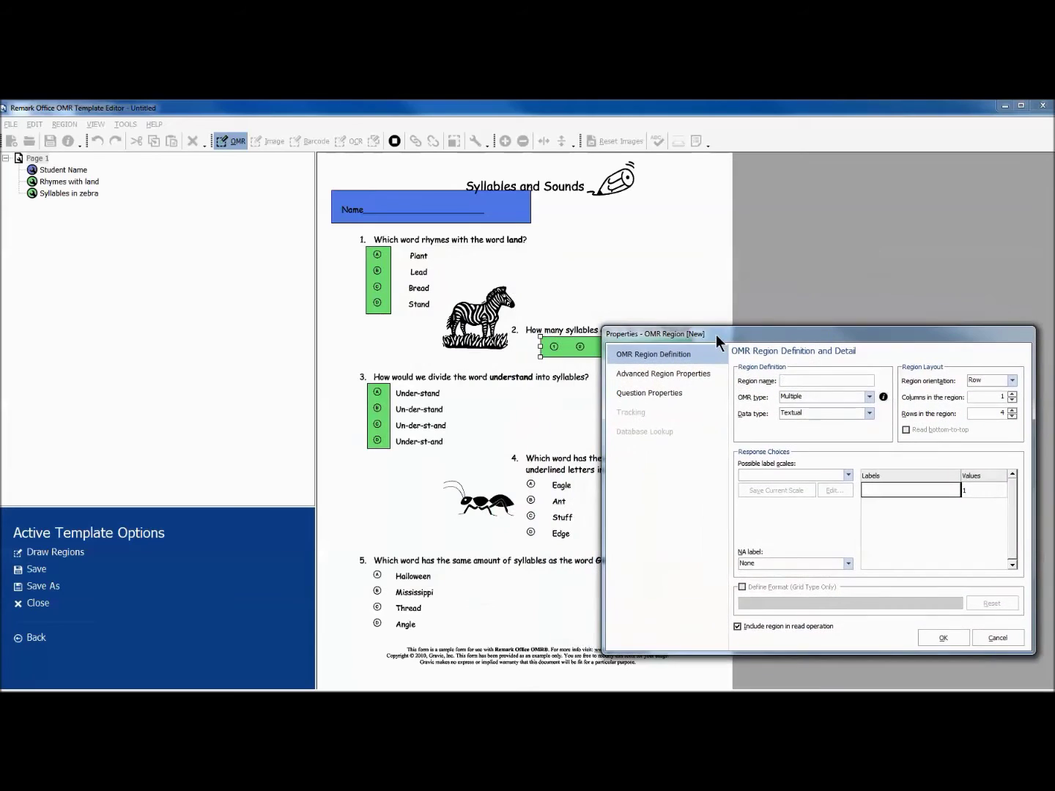
text(Divide understand)
click(1013, 380)
click(1002, 397)
- Label its answers Under-stand, Un-der-stand, Un-der-st-and and Under-st-and, and confirm
click(926, 489)
text(Under-stand)
key(Return)
text(Un-der-stand)
key(Return)
text(Un)
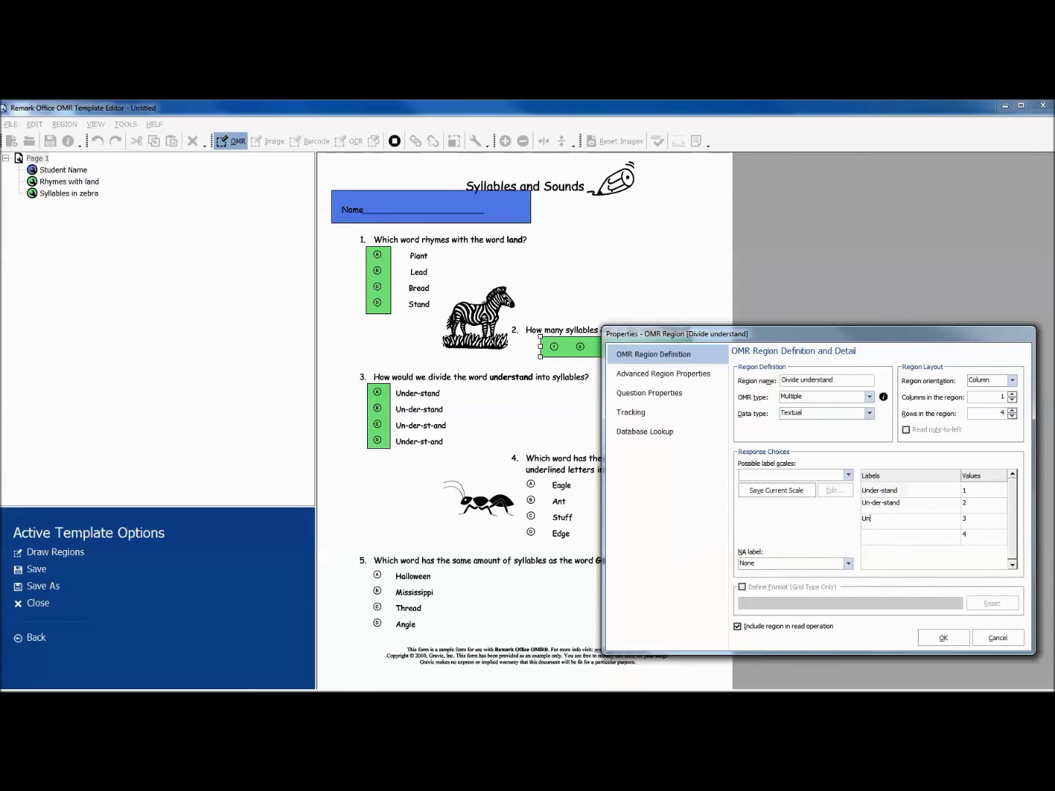
text(-der-st-and)
key(Return)
text(Under-st-and)
click(946, 638)
- Paste a copy of the question 3 region onto question 4 and rename it Same sound as enough
right_click(374, 438)
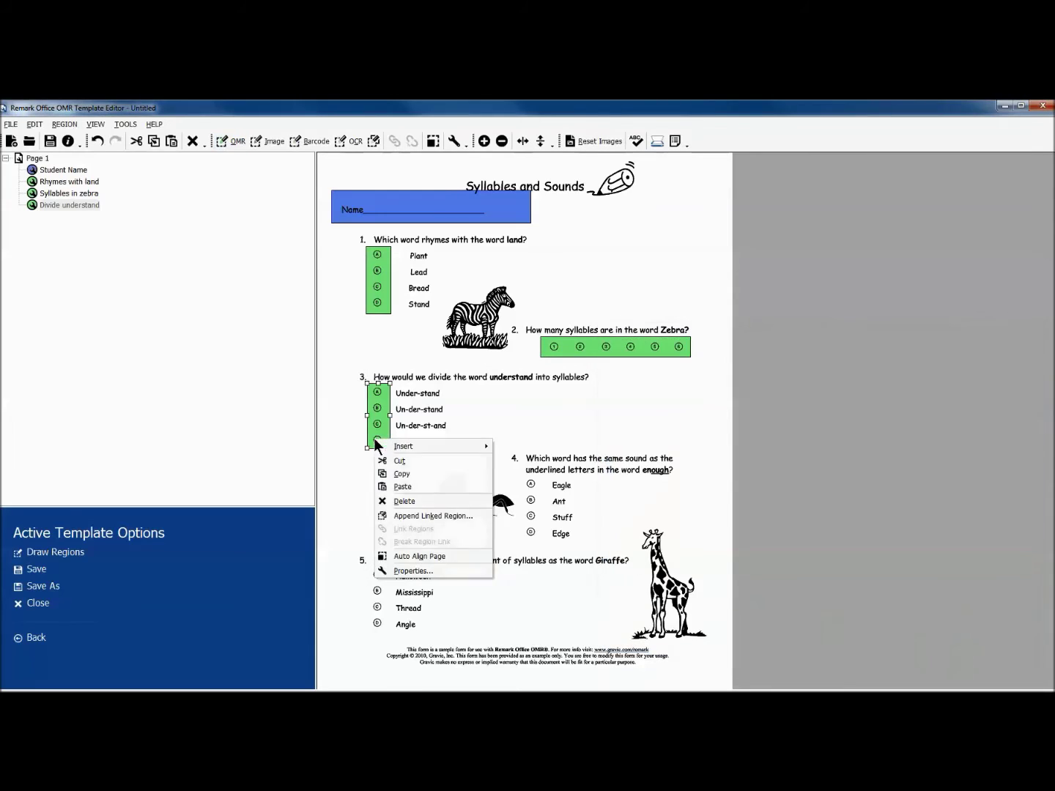
key(Escape)
key(ctrl+v)
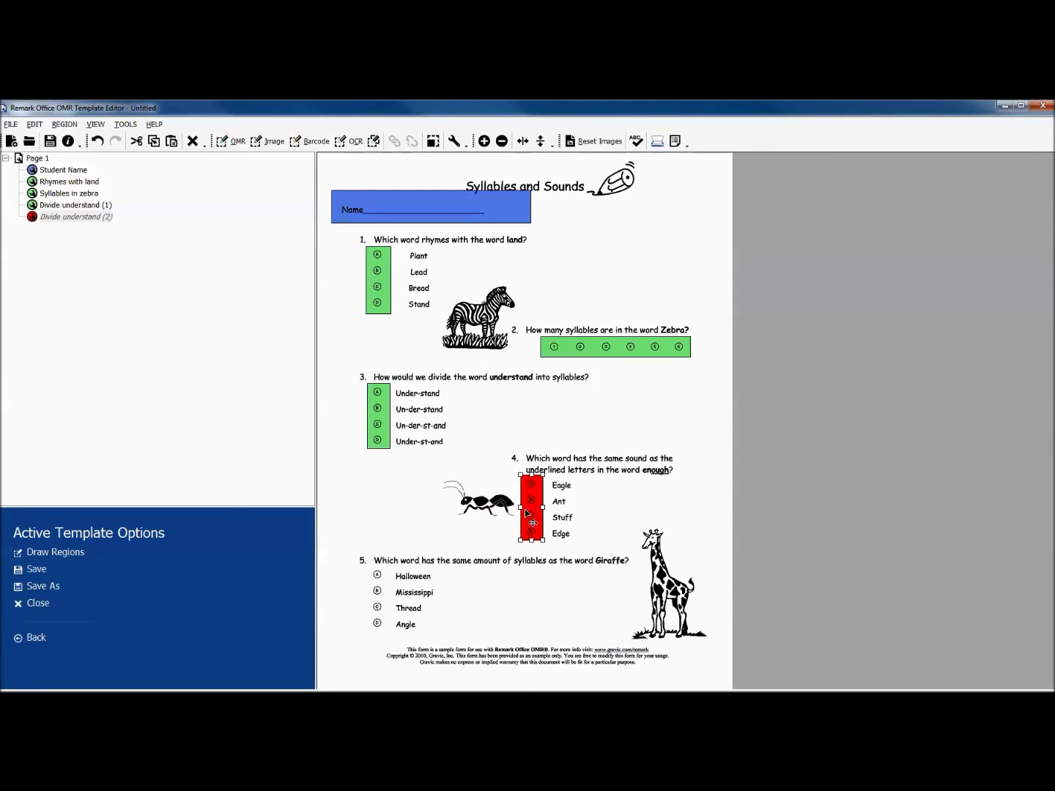
click(525, 509)
drag(526, 266, 262, 319)
text(Same sound as enough)
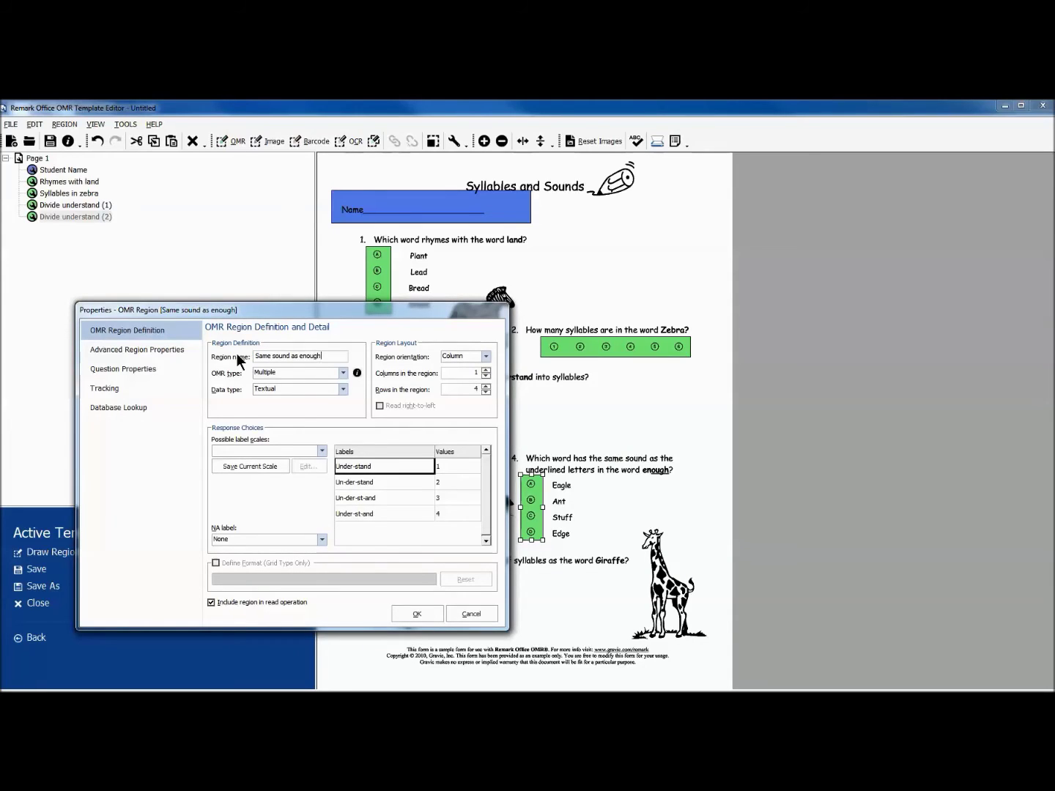
- Relabel its answers Eagle, Ant, Stuff and Edge and confirm the region
click(359, 465)
text(Eagle)
click(361, 480)
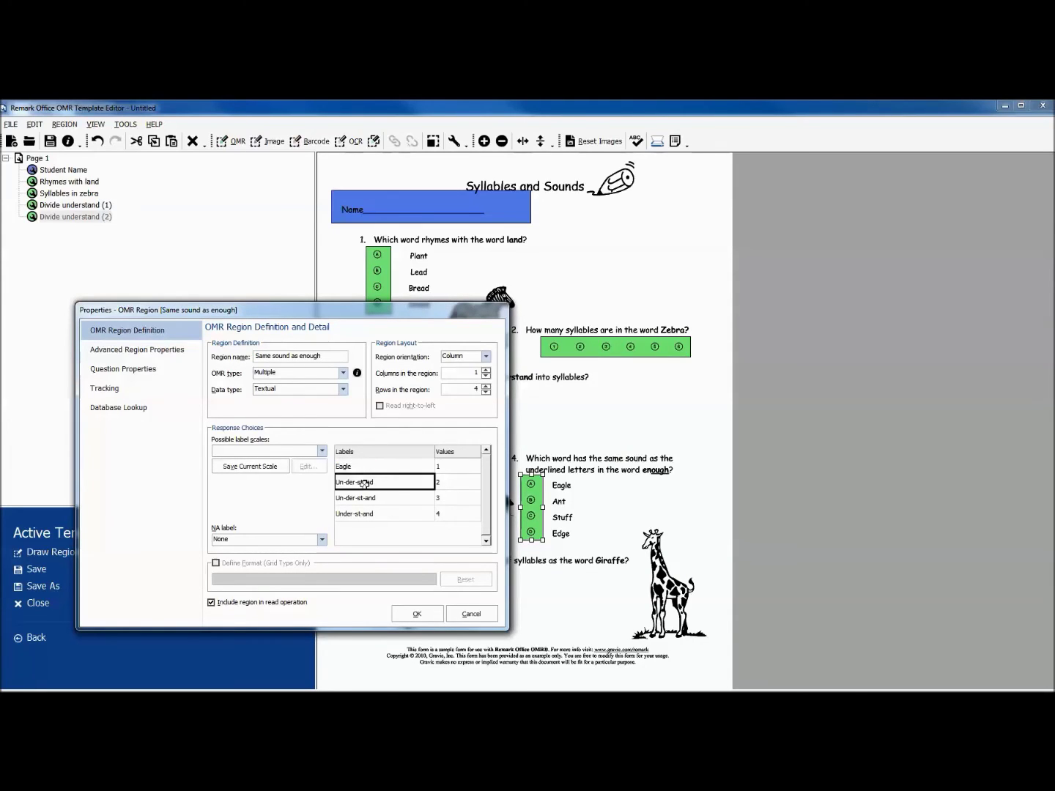
text(Ant)
click(364, 500)
text(Stuff)
click(363, 513)
text(Edge)
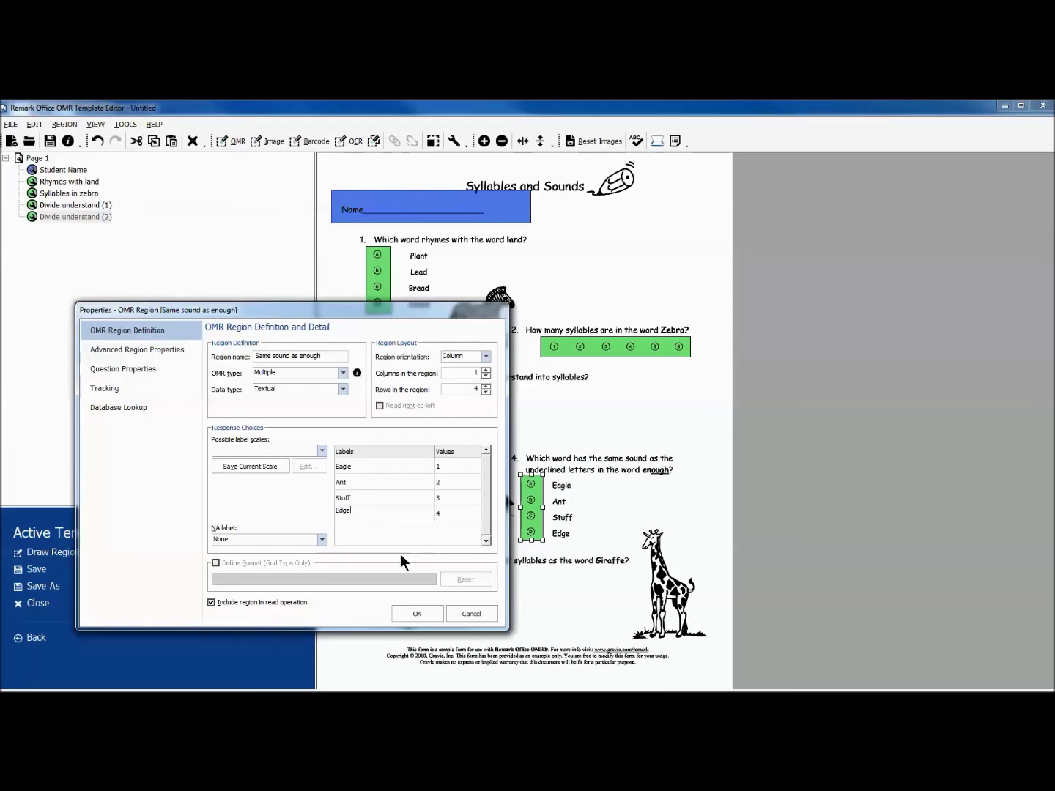
key(Return)
- Duplicate the question 4 region onto question 5 and rename it Same syllables as giraffe
right_click(538, 522)
click(560, 544)
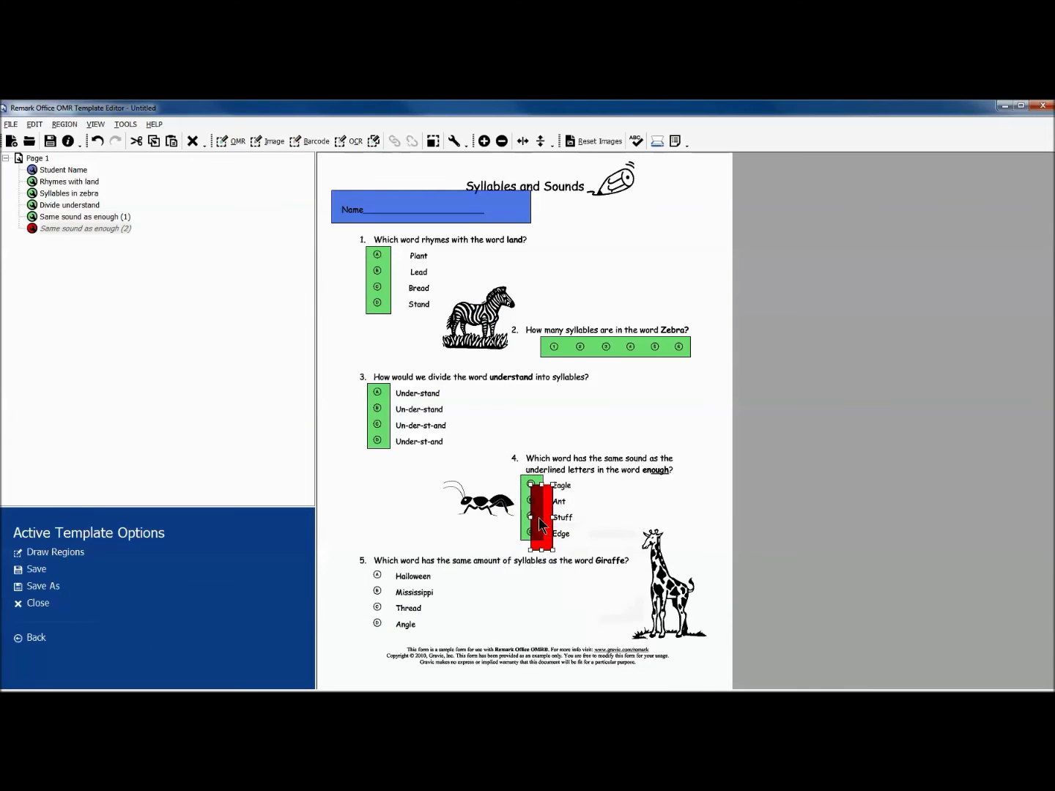
click(375, 589)
double_click(375, 588)
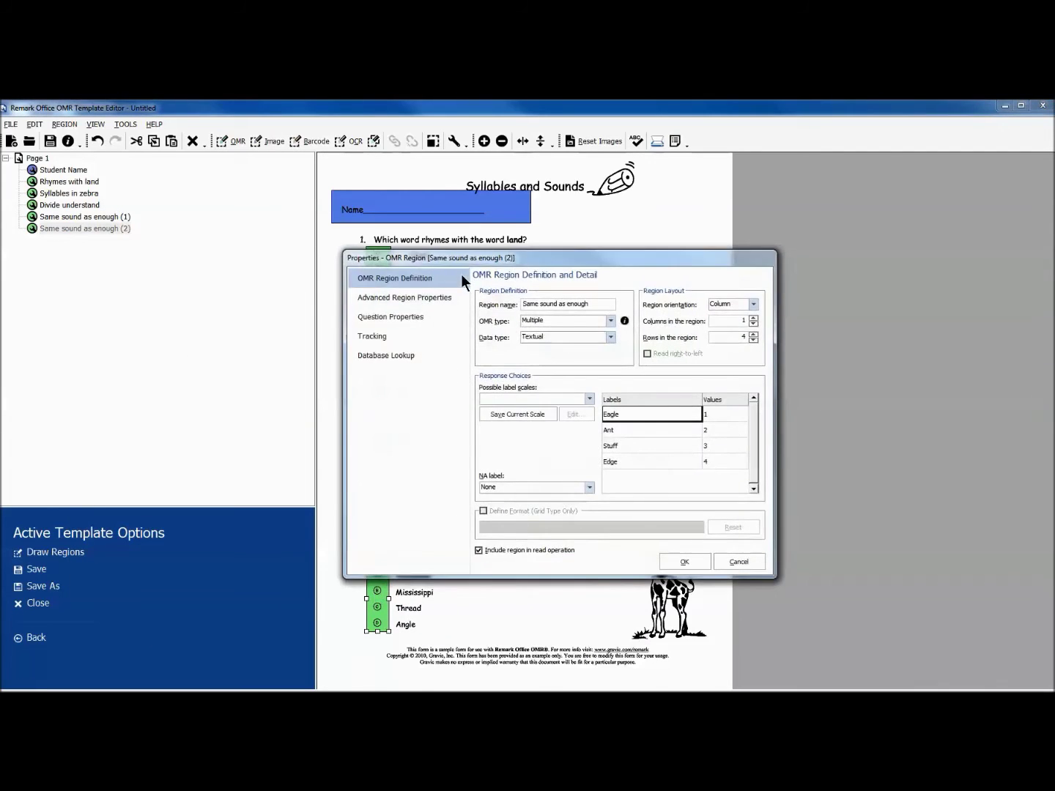
drag(461, 260, 316, 189)
drag(441, 233, 392, 235)
text(syllables)
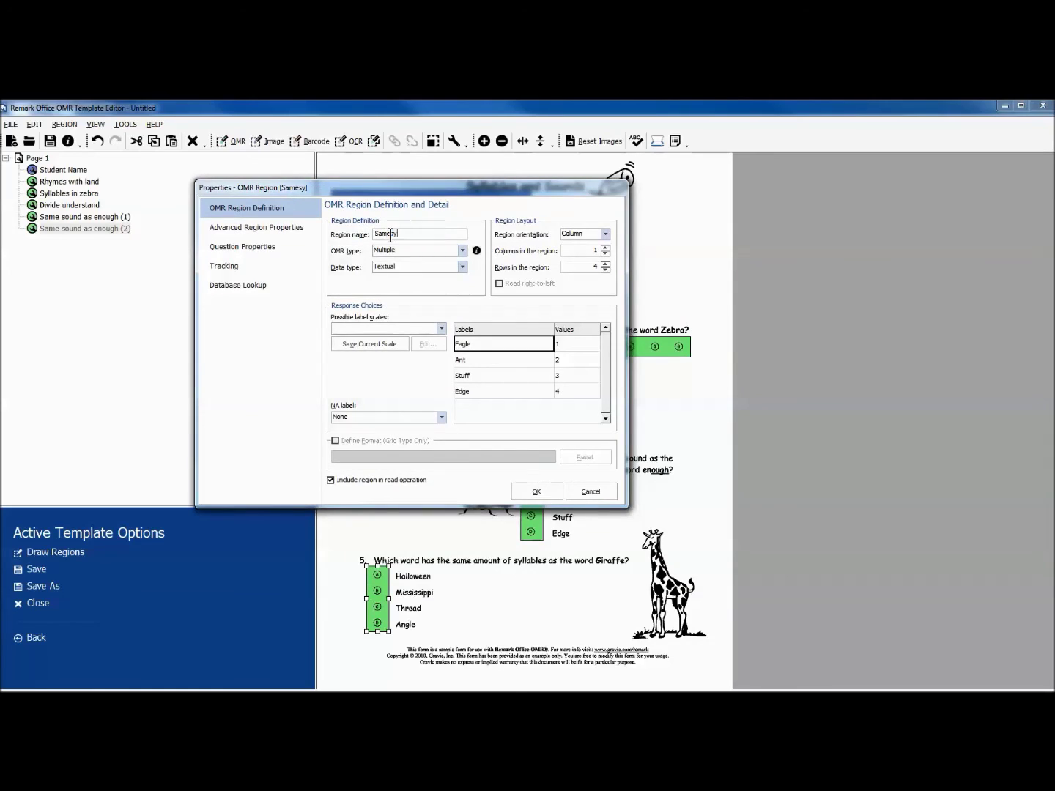
text( as giraffe)
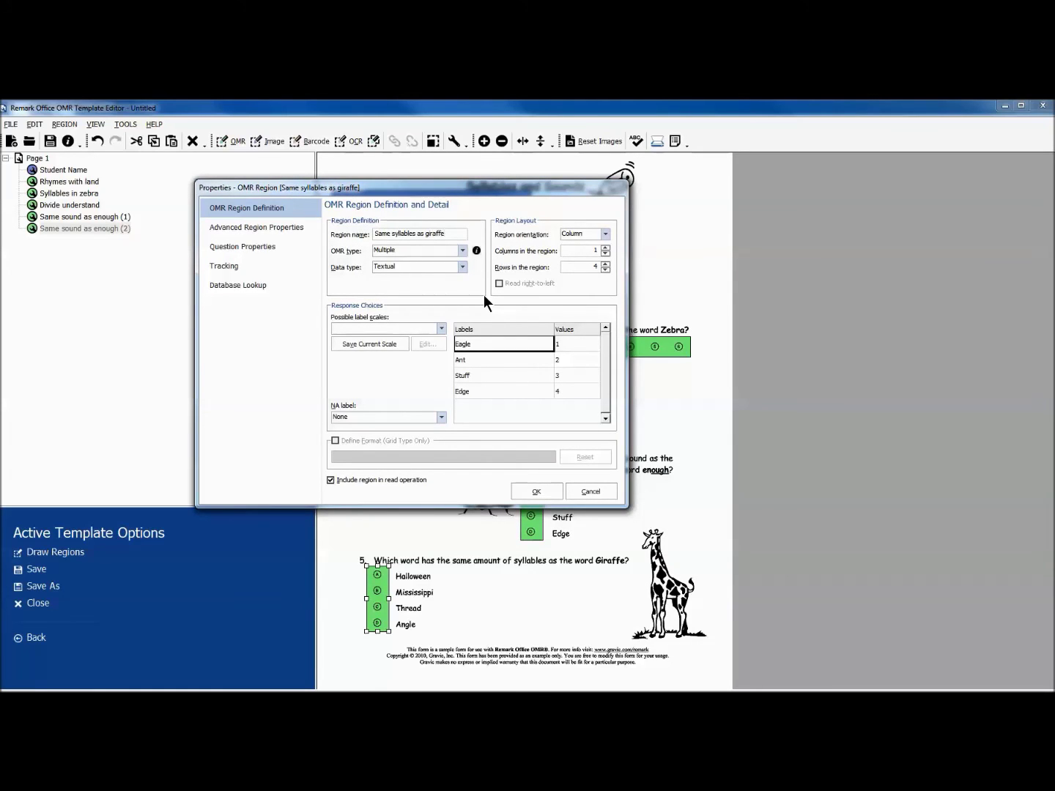
- Relabel its answers Halloween, Mississippi, Thread and Angle and confirm the region
double_click(477, 344)
text(Halloween)
double_click(469, 360)
text(Missi)
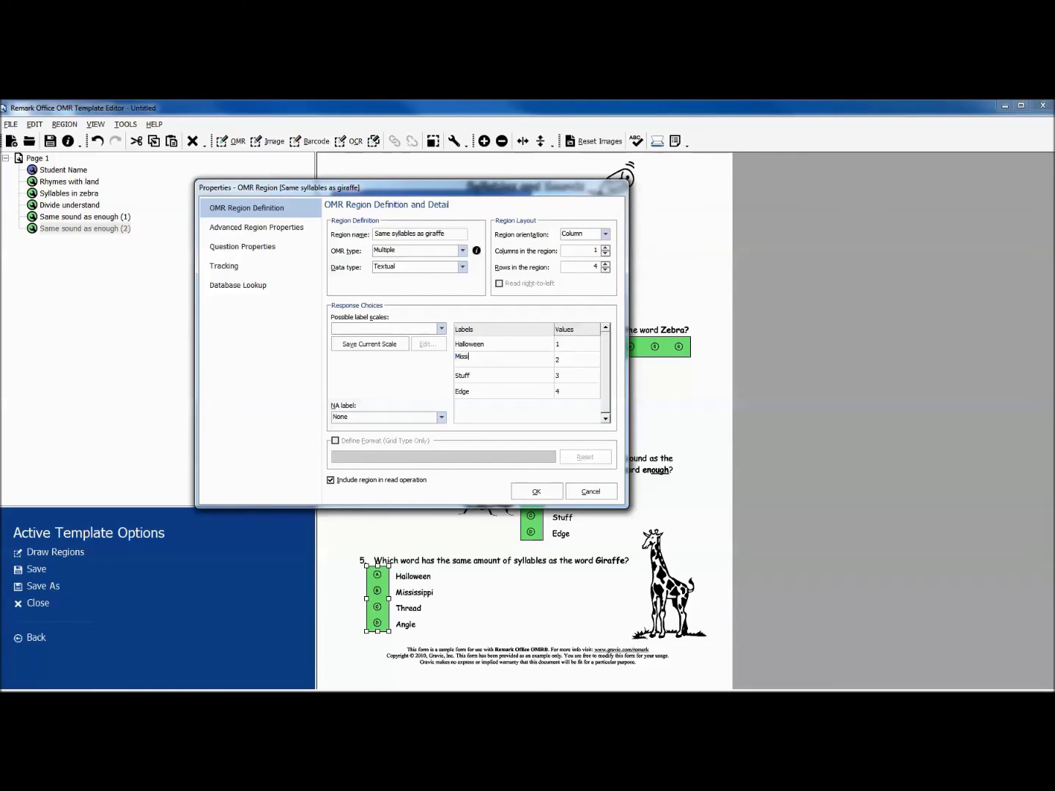
text(ssippi)
double_click(472, 374)
text(Thread)
double_click(479, 389)
text(Angle)
click(550, 488)
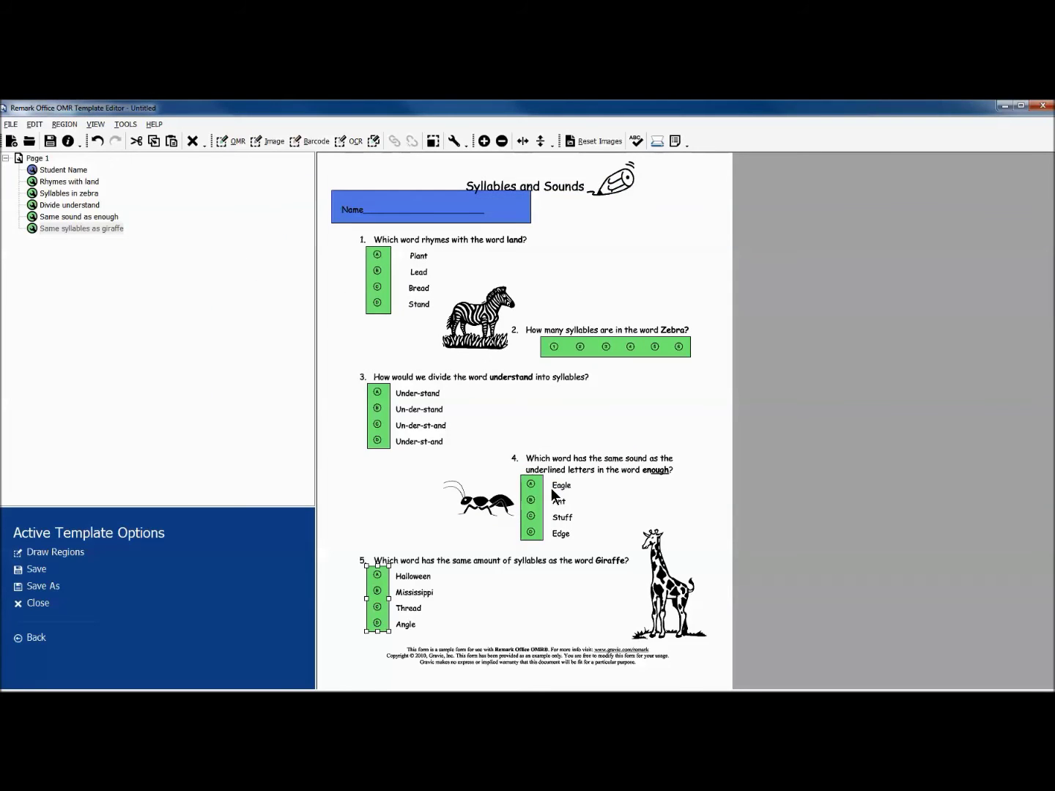
- Run the template spell check, ignoring all occurrences of 'der', and close the checker
click(639, 141)
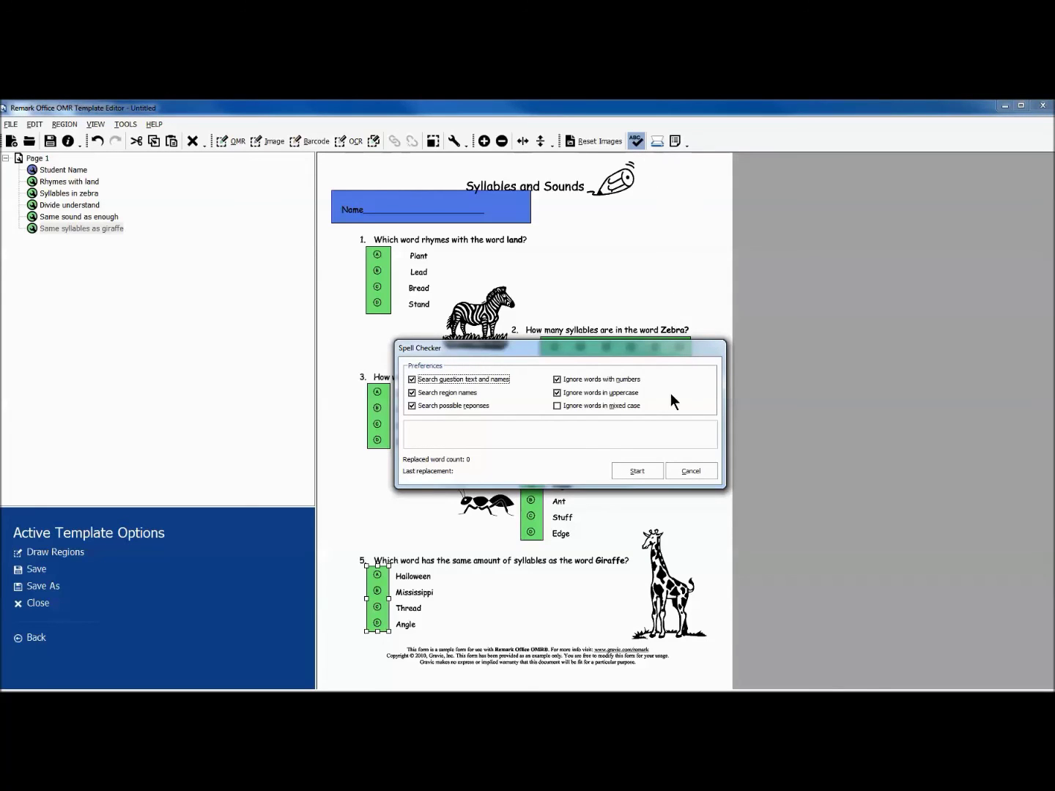
click(657, 472)
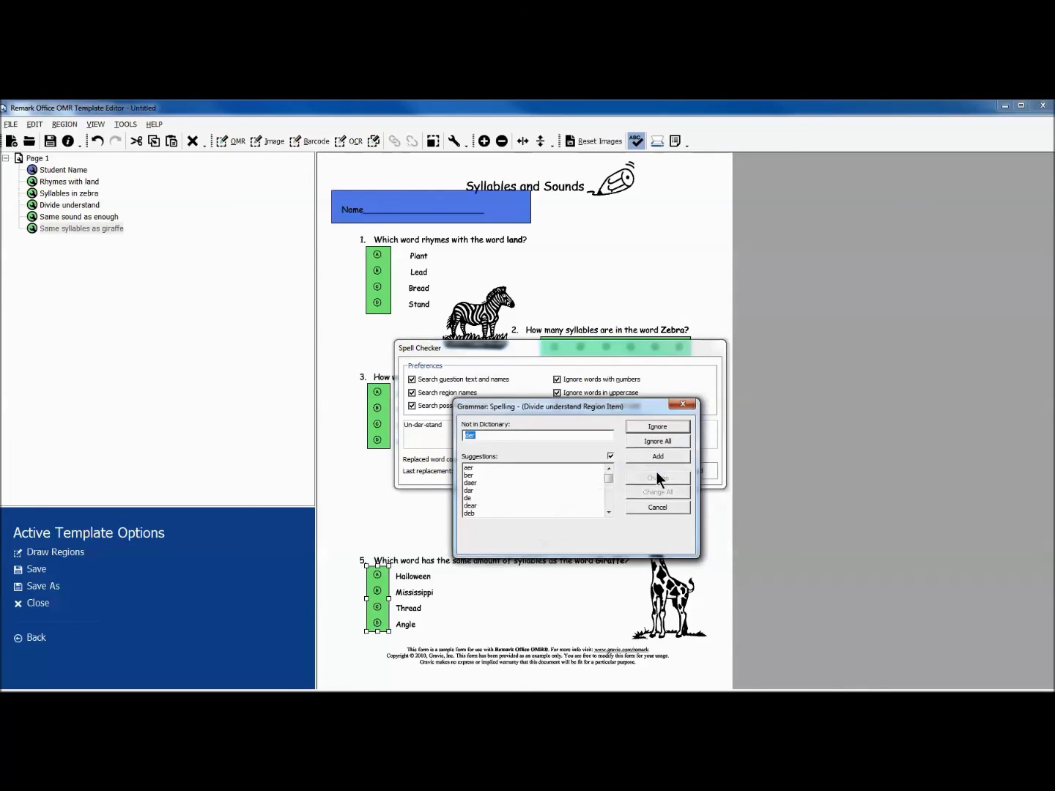
click(671, 441)
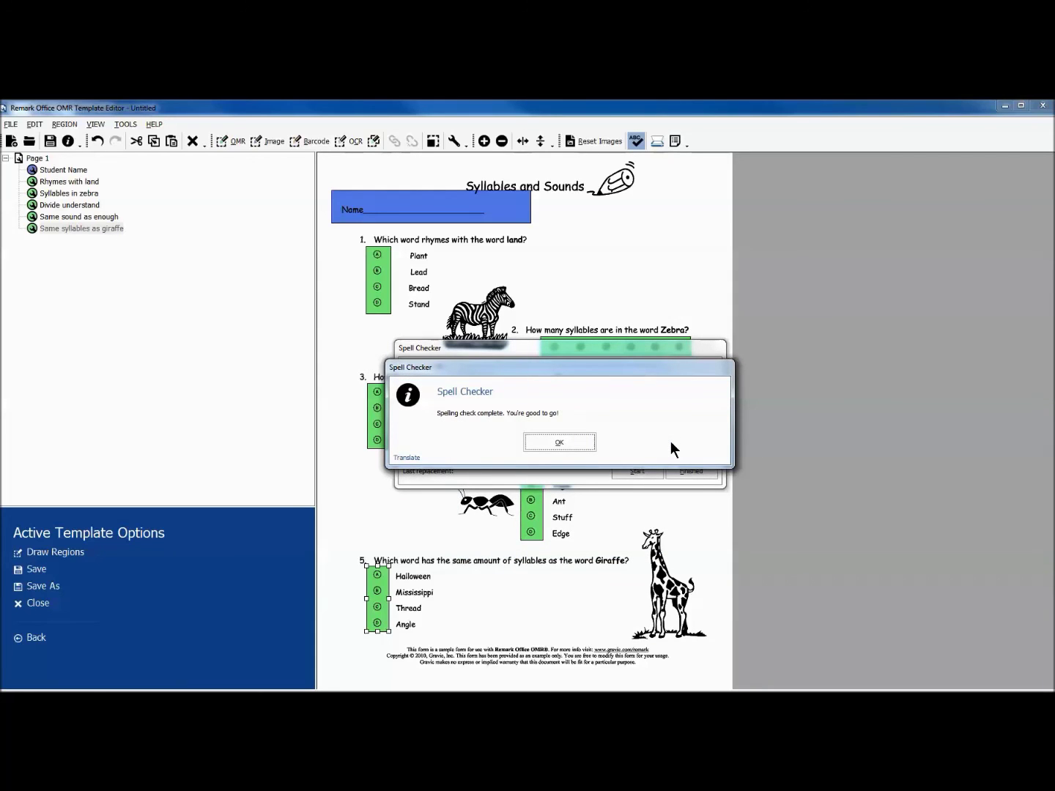
click(580, 442)
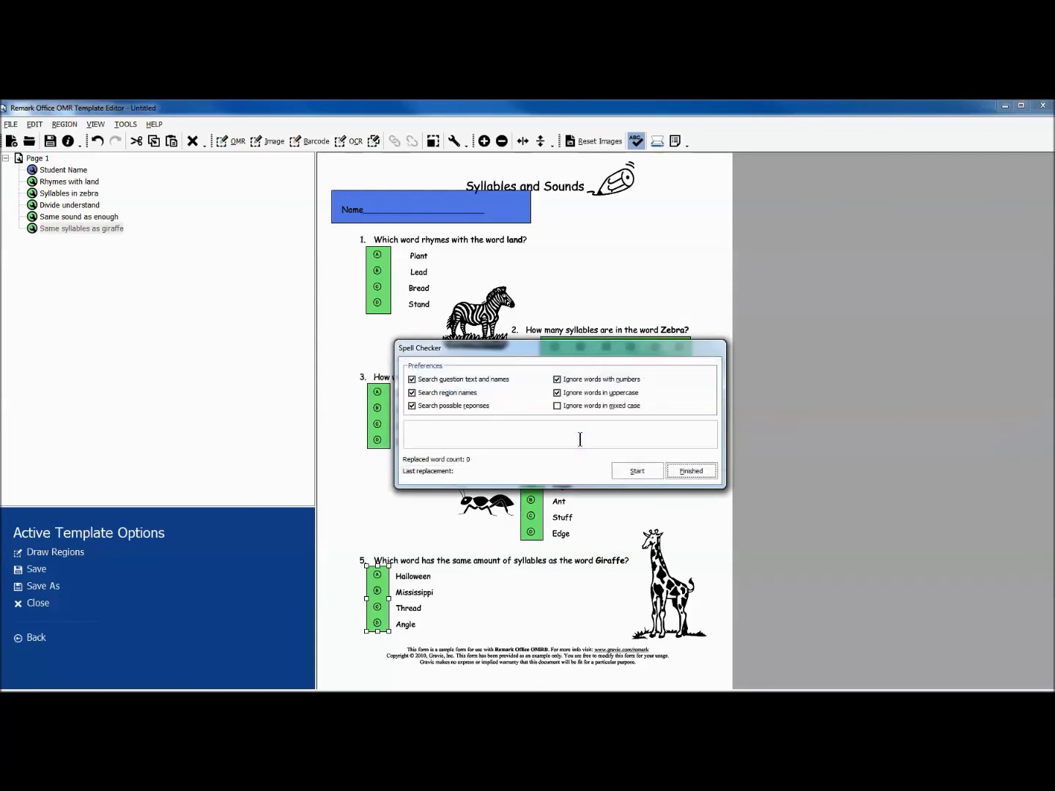
click(672, 472)
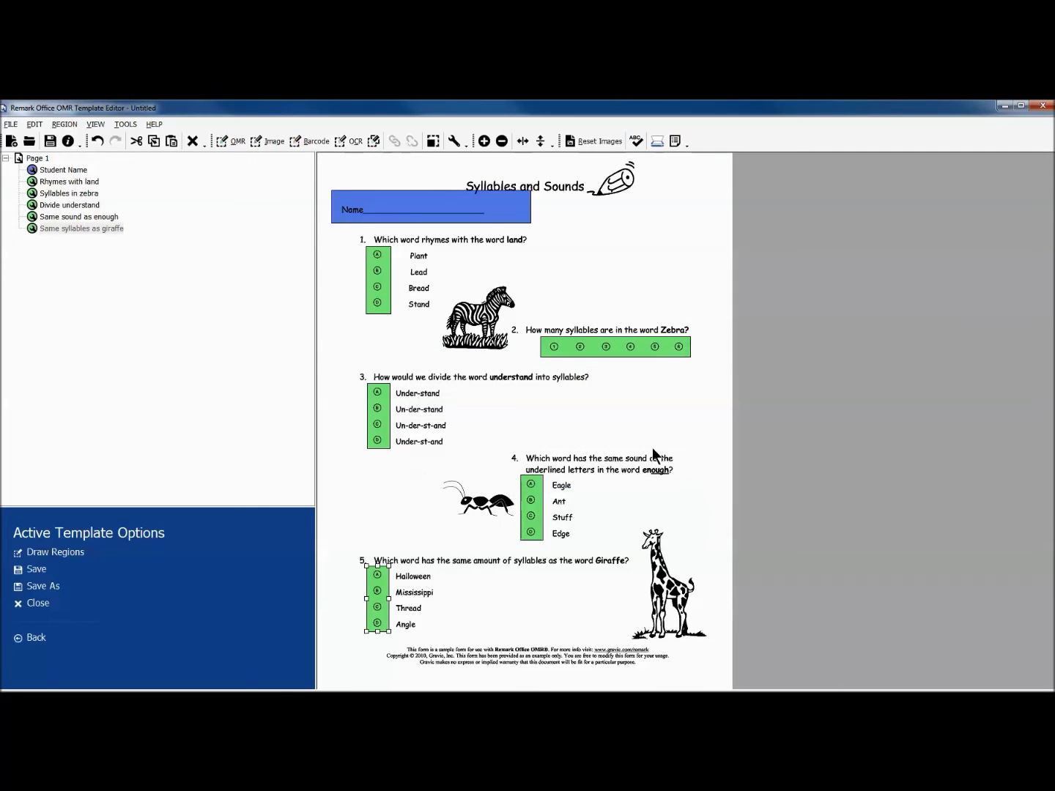
- Save the template from the File menu under the name '2nd Grade Test Template'
click(10, 124)
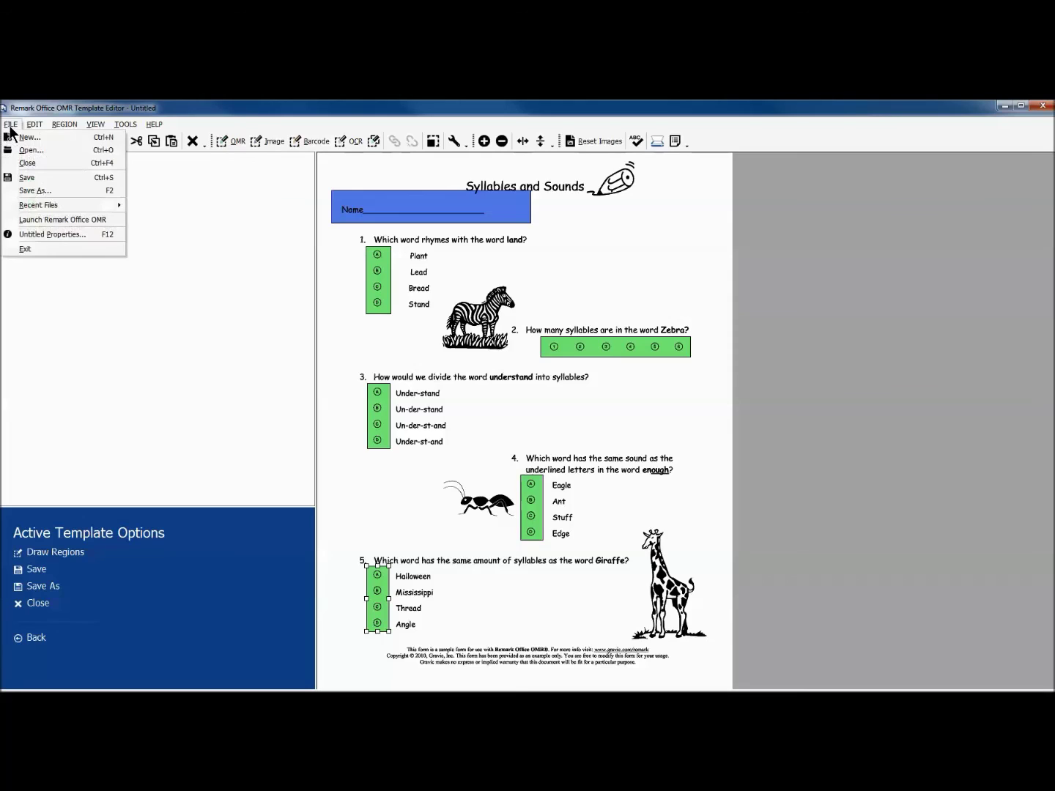
click(26, 178)
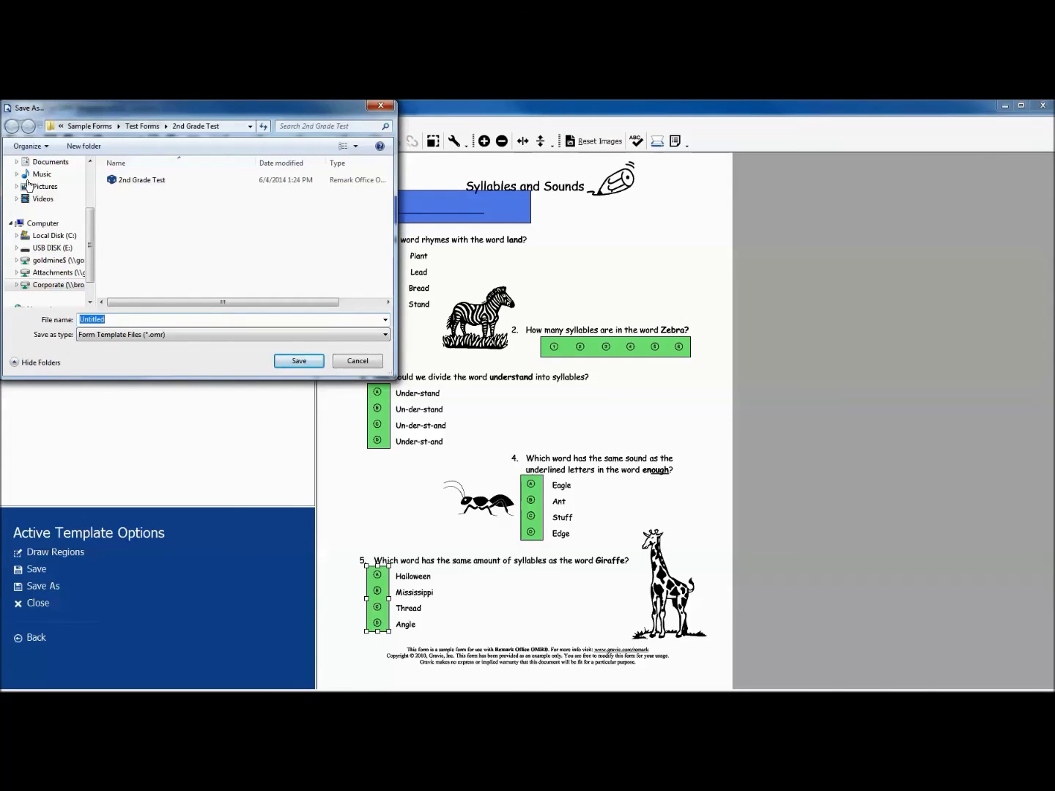
text(2nd Grade)
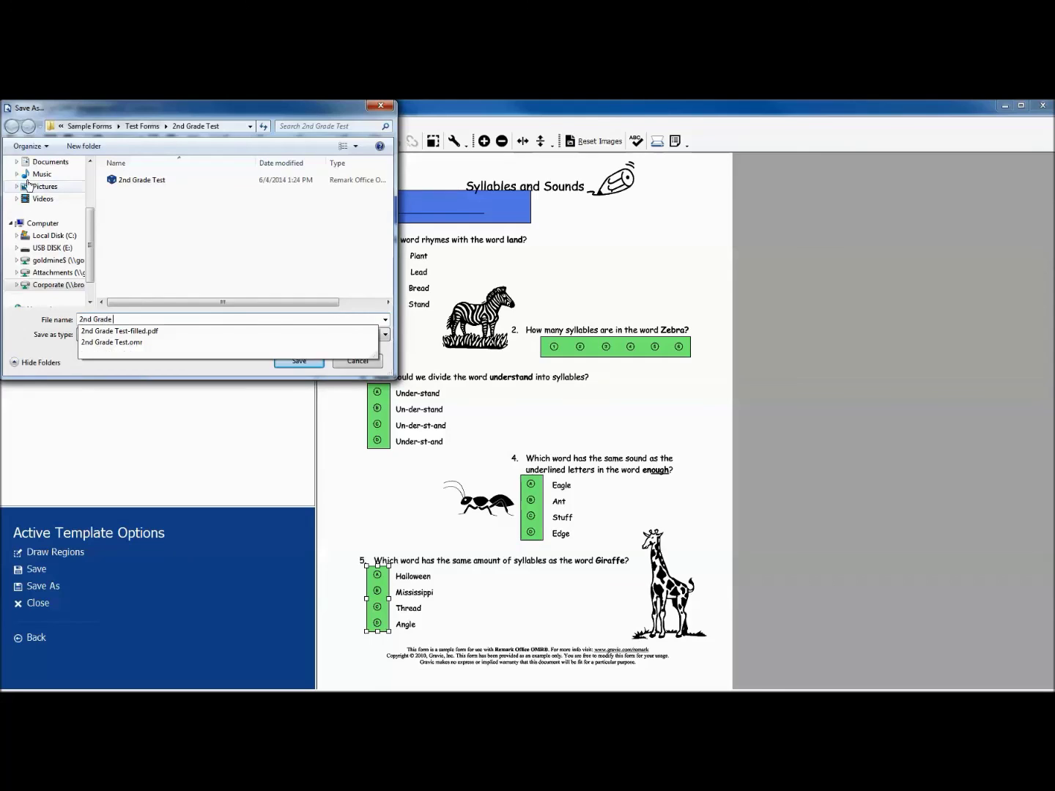
text( Test Template)
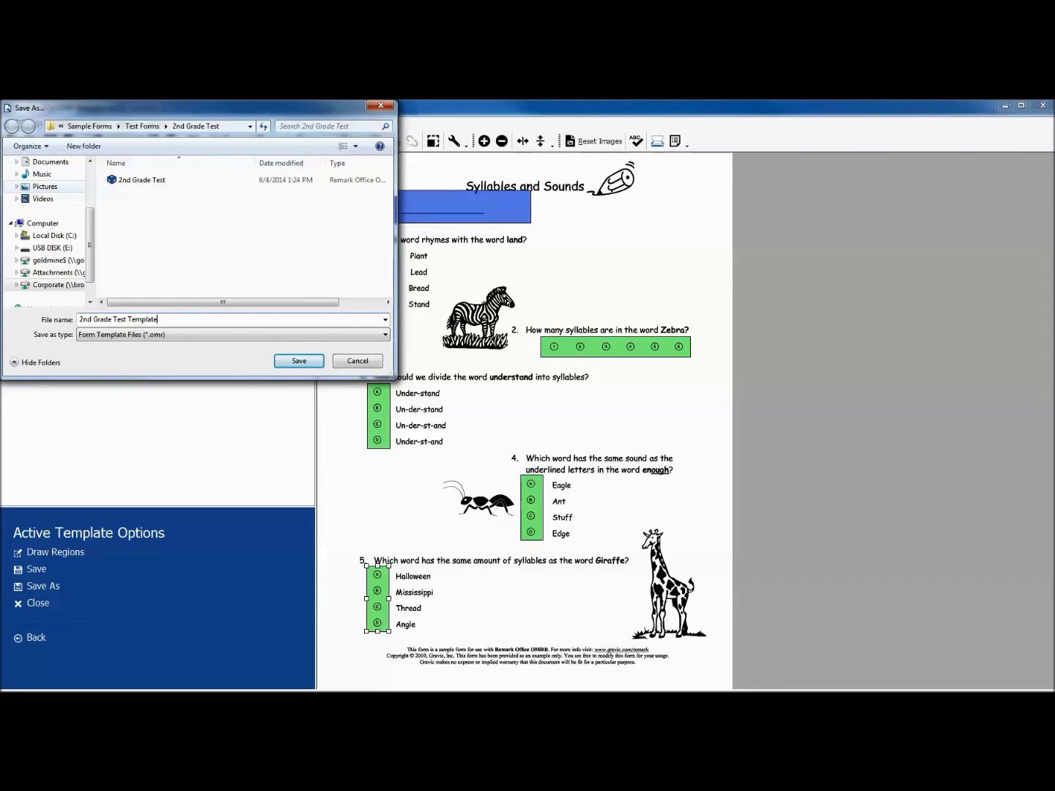